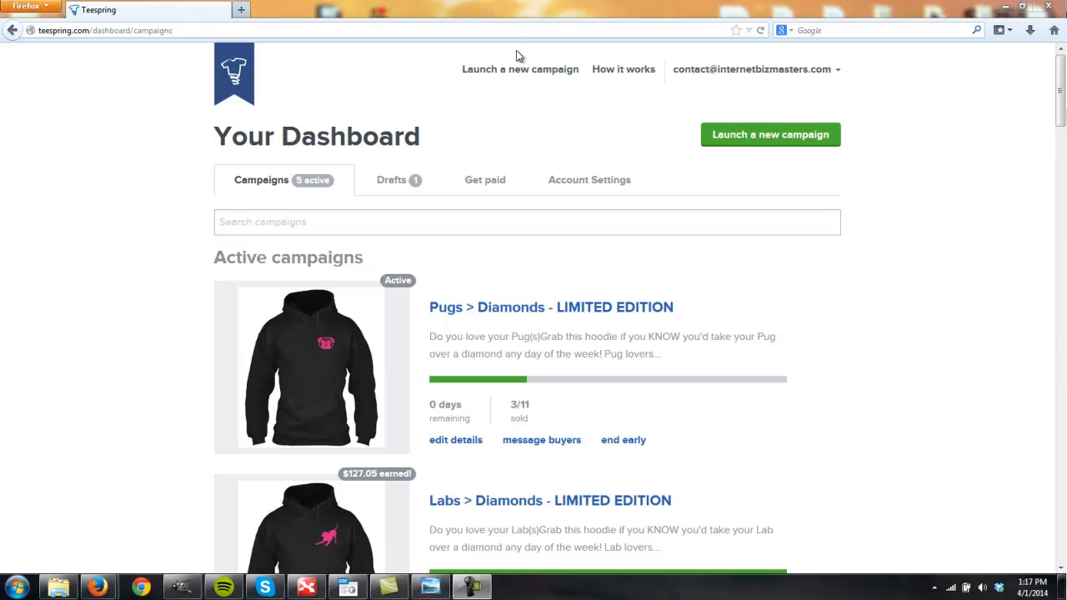
- Launch a new campaign and set the product style to Hoodies to check its base cost
{"action": "left_click", "coordinate": [516, 72]}
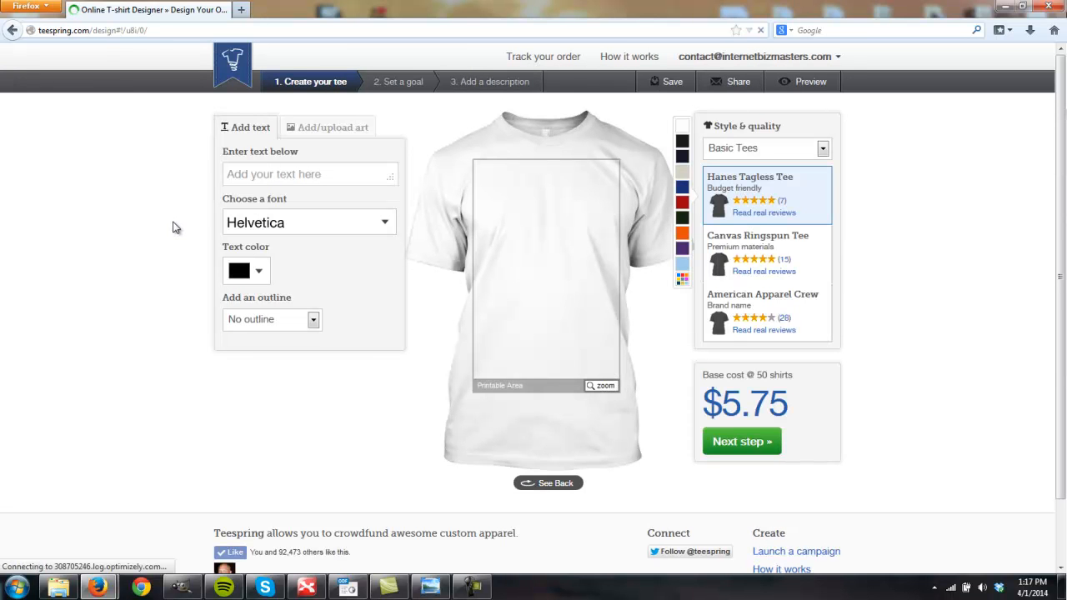
{"action": "left_click", "coordinate": [752, 149]}
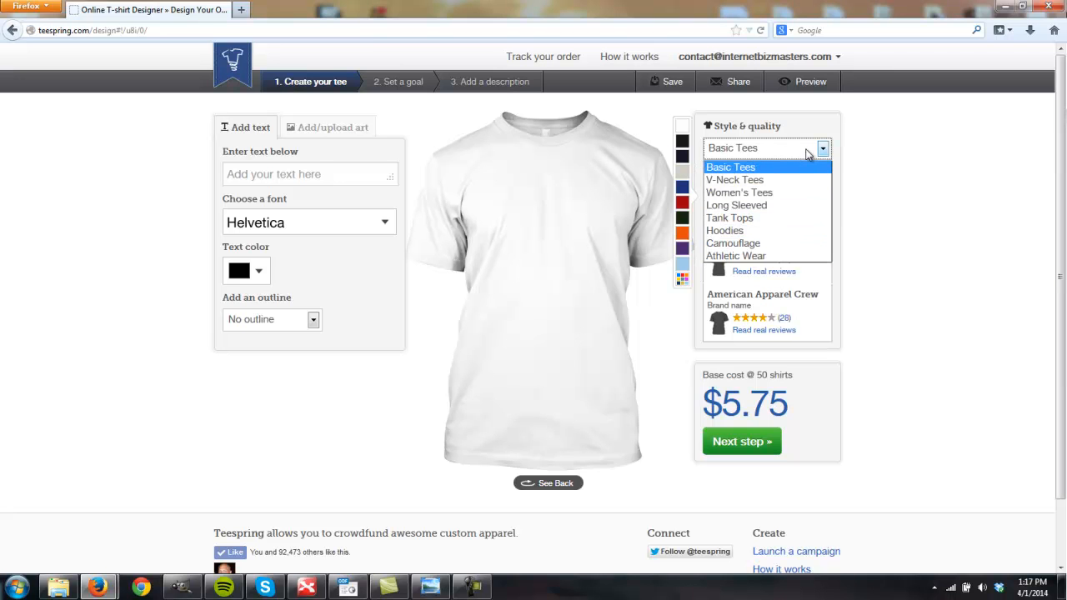
{"action": "left_click", "coordinate": [738, 231]}
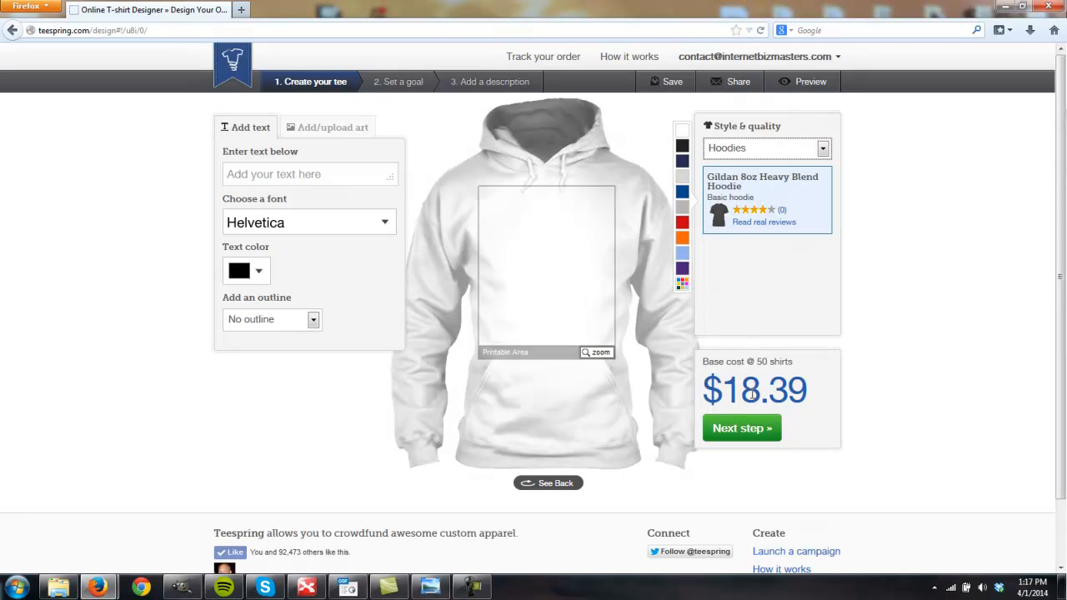
{"action": "left_click_drag", "start_coordinate": [729, 390], "coordinate": [808, 376]}
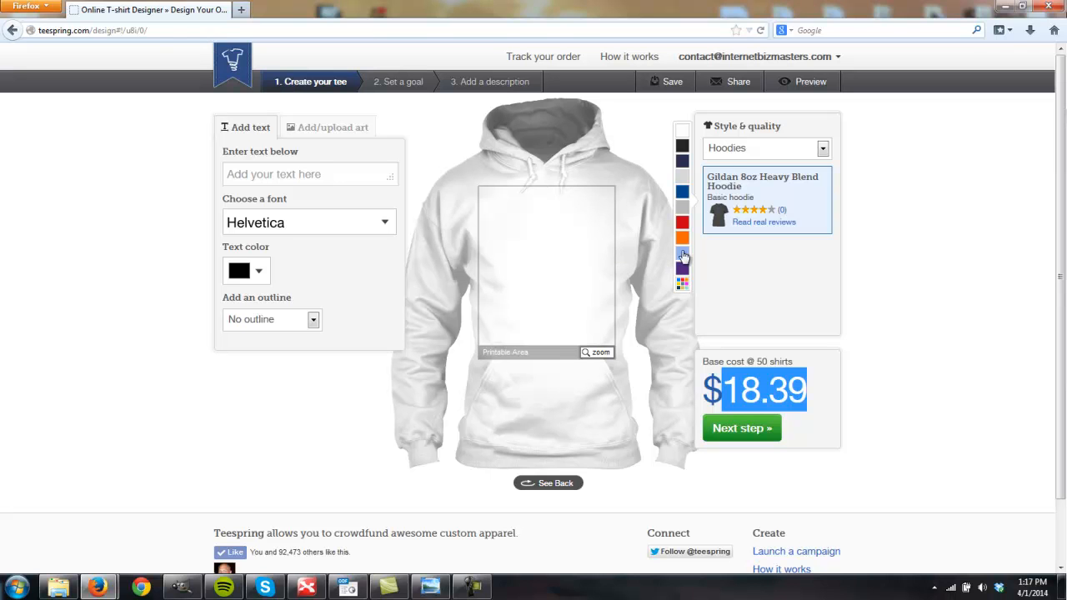
- Set the style to Basic Tees and compare the American Apparel Crew with the Hanes Tagless Tee
{"action": "left_click", "coordinate": [778, 147]}
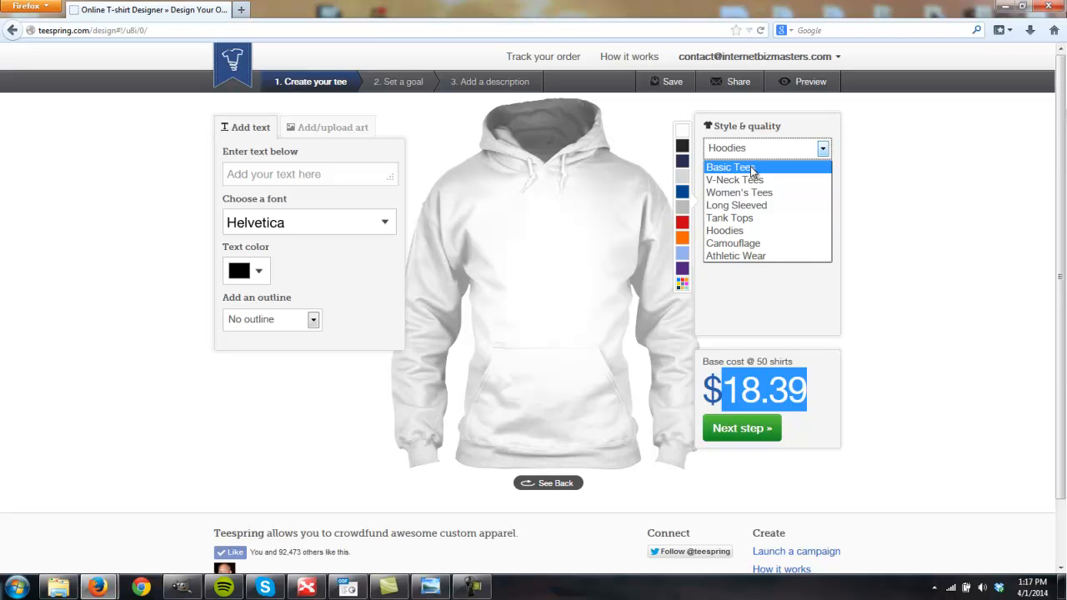
{"action": "left_click", "coordinate": [751, 169]}
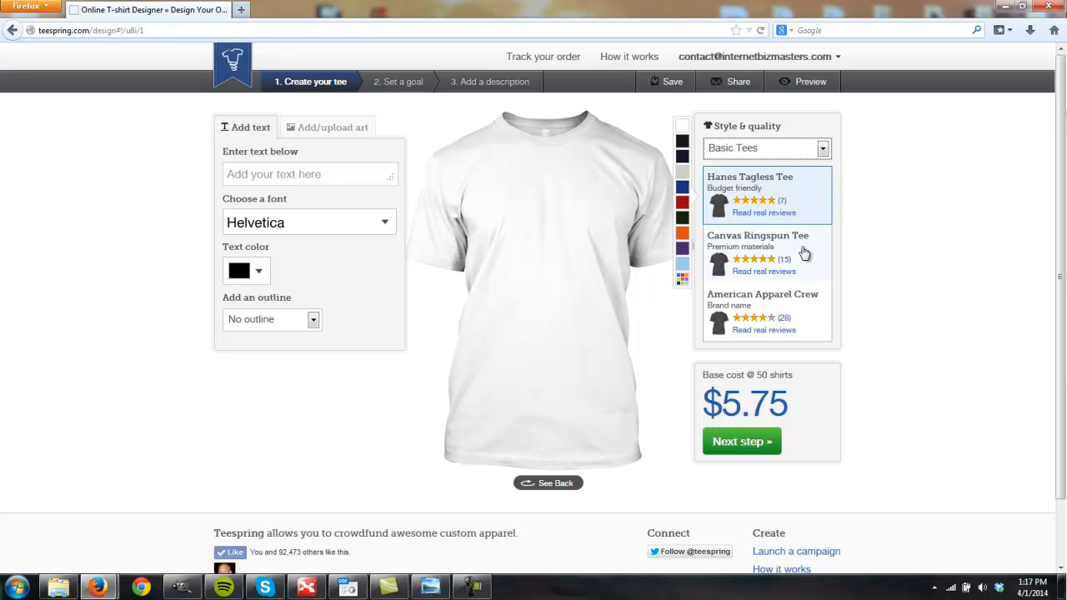
{"action": "left_click", "coordinate": [798, 304]}
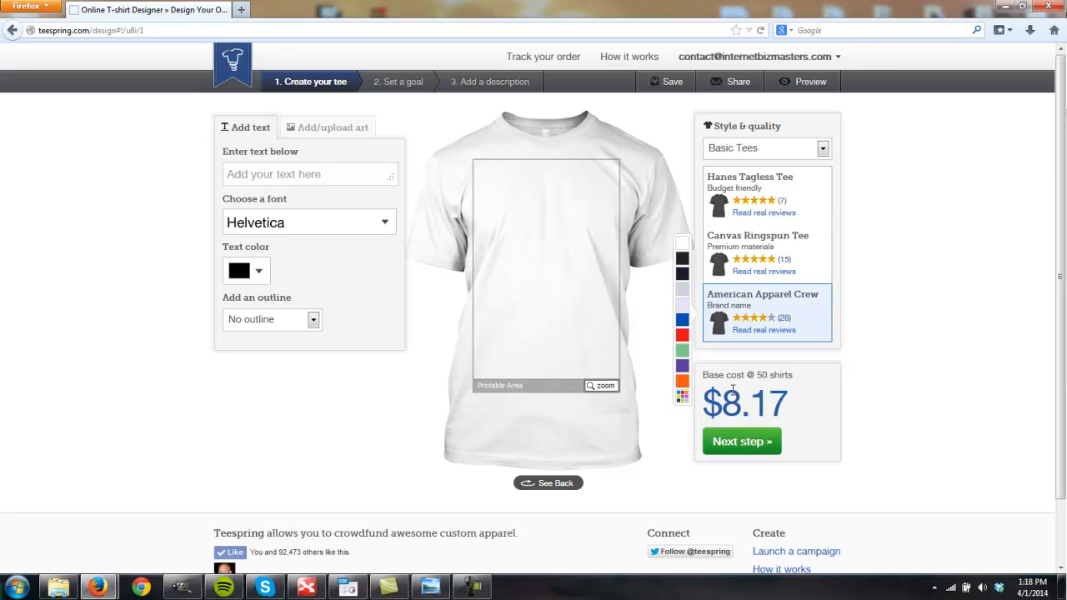
{"action": "left_click", "coordinate": [801, 189]}
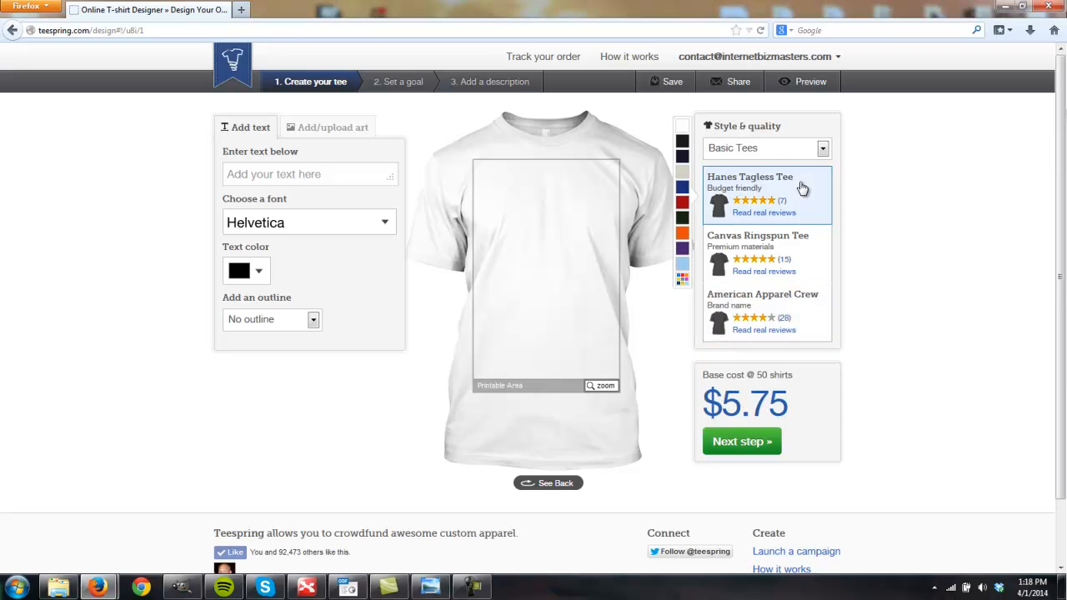
- Try other color swatches on the Hanes Tagless Tee and set its color to black
{"action": "left_click", "coordinate": [682, 158]}
{"action": "left_click", "coordinate": [682, 175]}
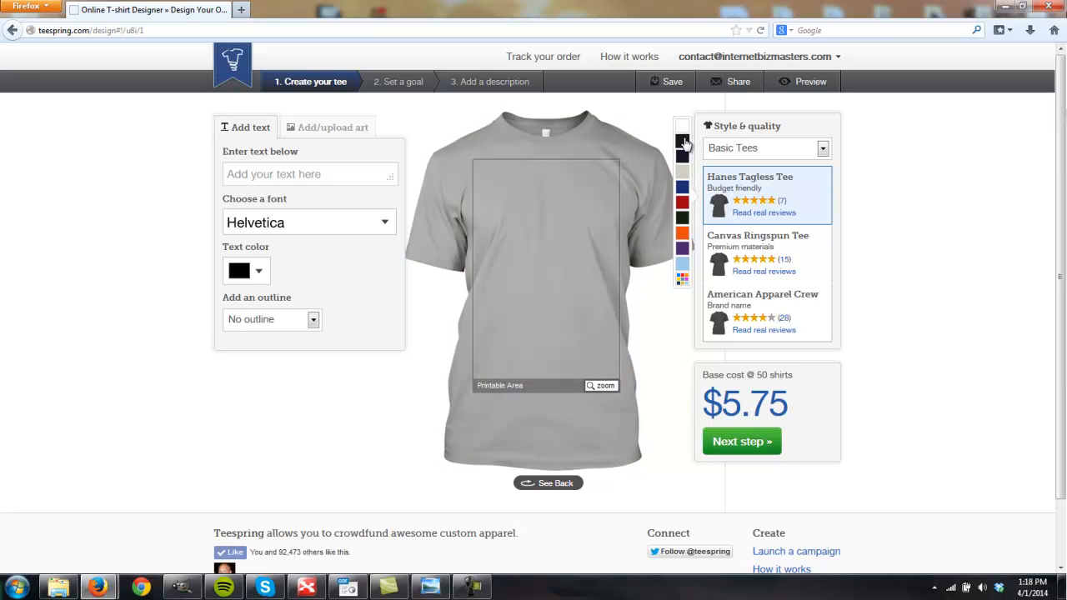
{"action": "left_click", "coordinate": [683, 141]}
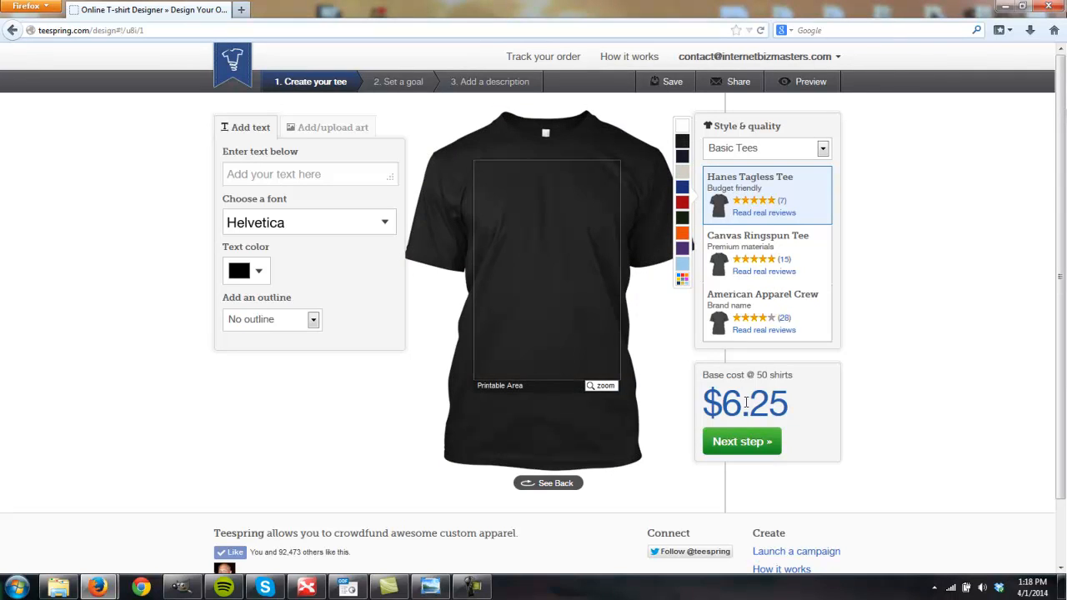
- Select the Canvas Ringspun Tee and switch the style category to Tank Tops
{"action": "left_click", "coordinate": [802, 244]}
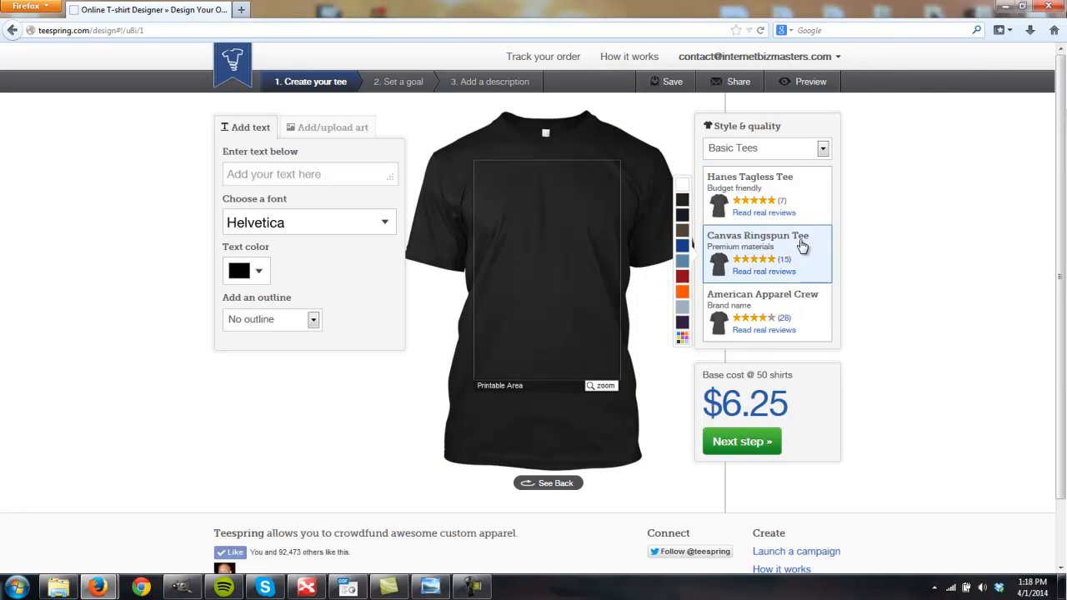
{"action": "left_click", "coordinate": [783, 155]}
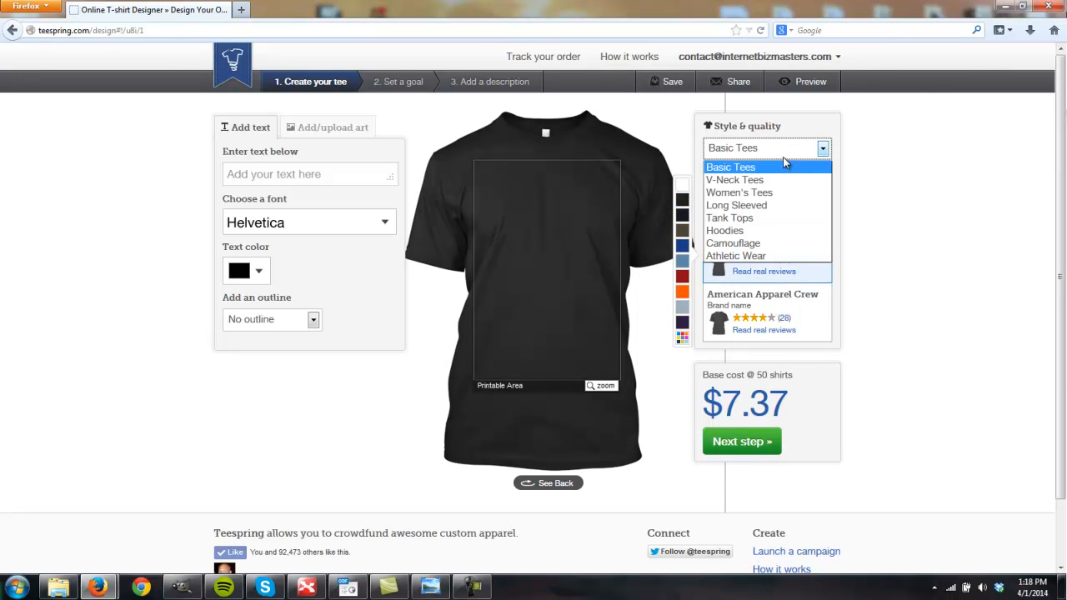
{"action": "left_click", "coordinate": [747, 218]}
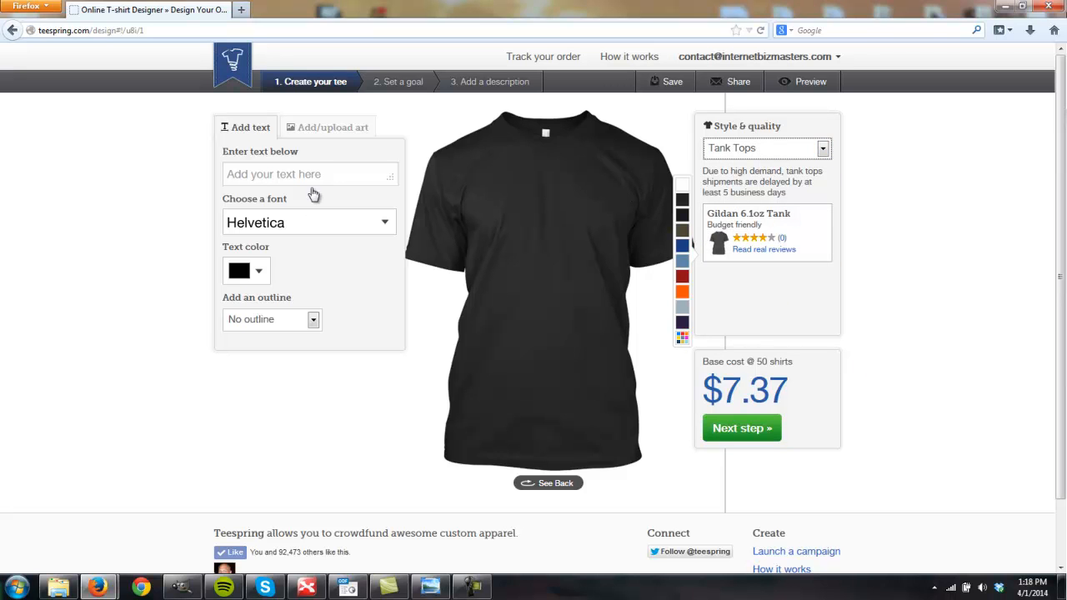
- Add the text "HI" to the shirt front and color it light blue
{"action": "left_click", "coordinate": [274, 178]}
{"action": "type", "text": "HI"}
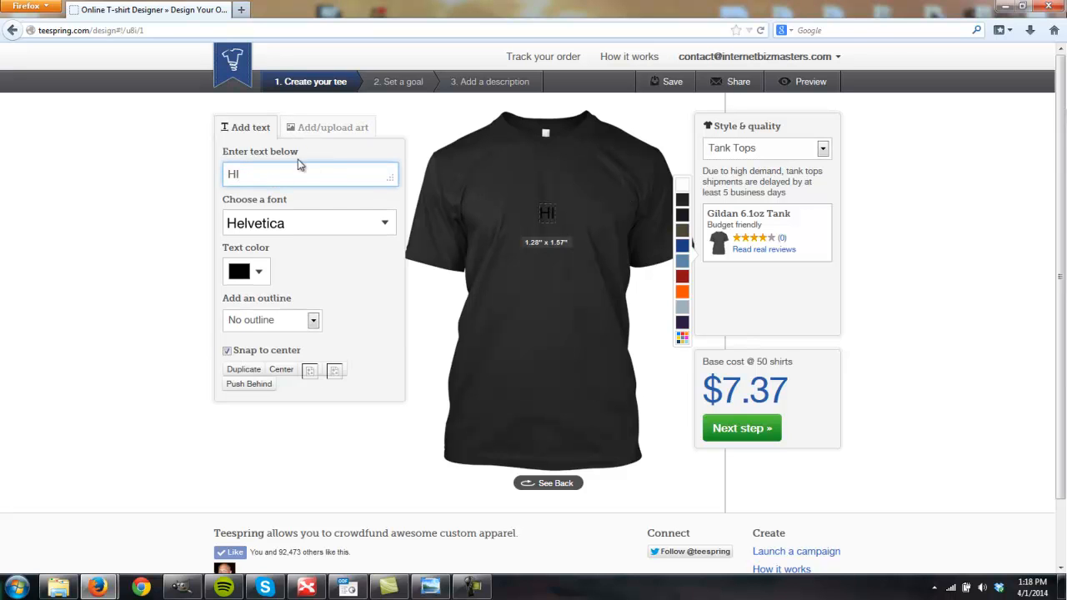
{"action": "left_click", "coordinate": [257, 281]}
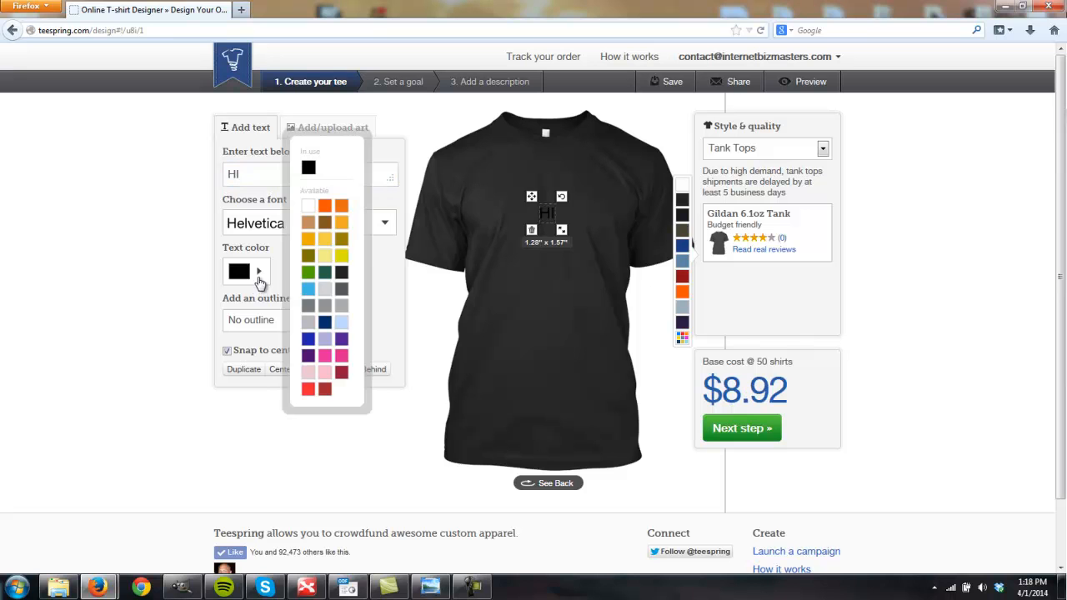
{"action": "left_click", "coordinate": [305, 291]}
{"action": "left_click", "coordinate": [652, 331]}
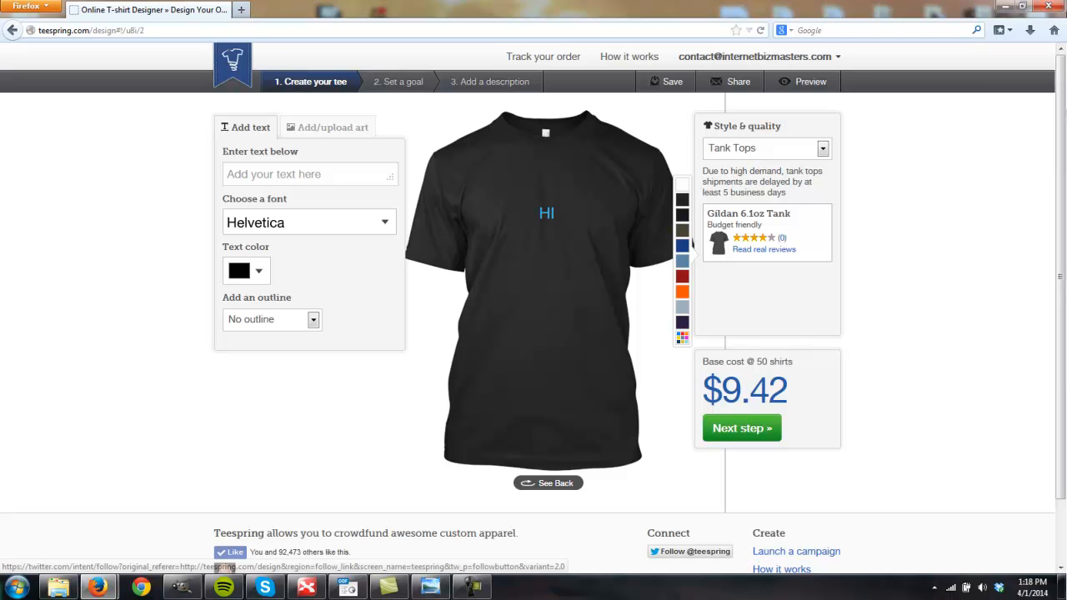
- Examine the car window decal photo in Windows Photo Viewer and return to the shirt designer
{"action": "left_click", "coordinate": [428, 585]}
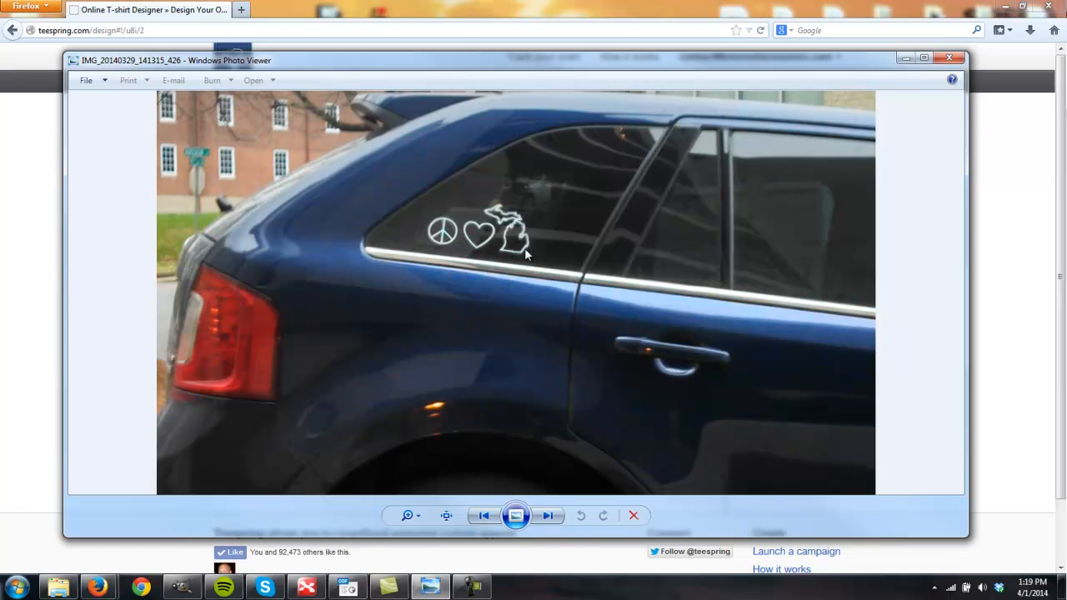
{"action": "left_click", "coordinate": [164, 7]}
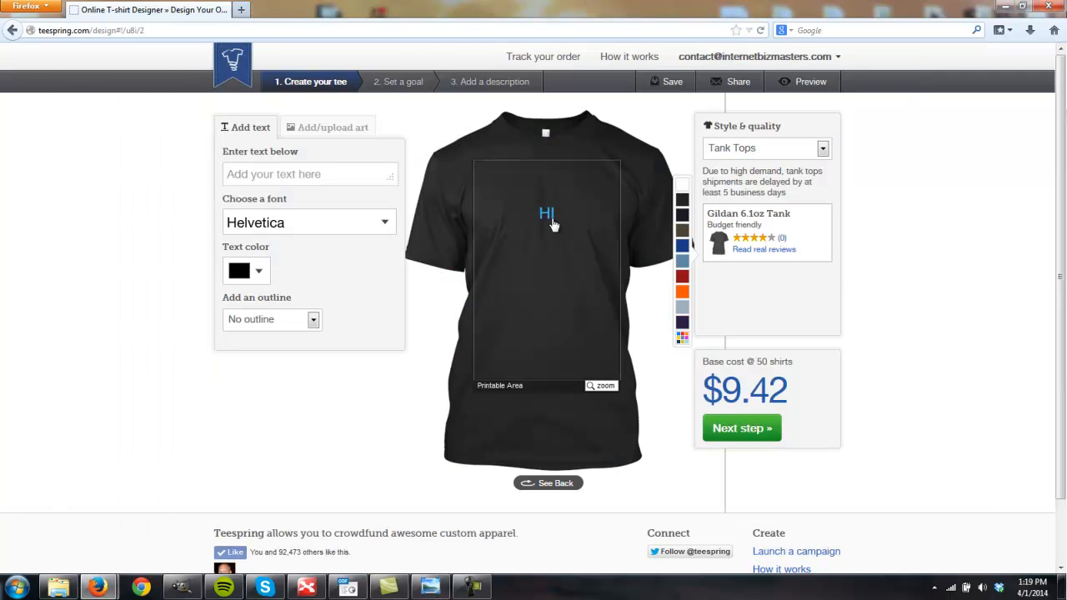
- Delete the "HI" text from the shirt
{"action": "left_click", "coordinate": [551, 217]}
{"action": "left_click", "coordinate": [530, 226]}
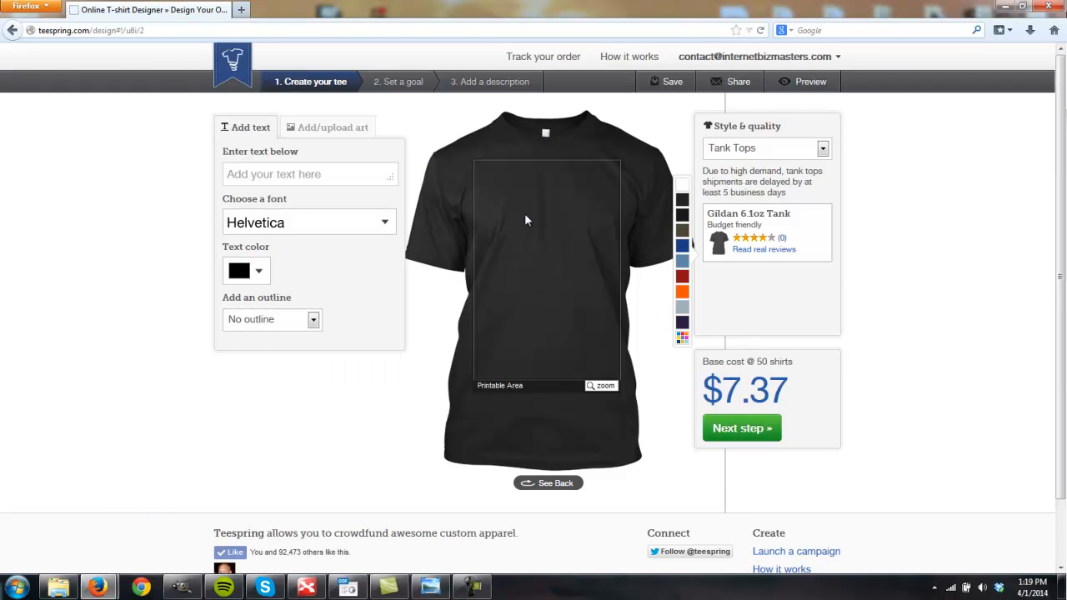
- Switch to GIMP and undo the earlier edits back to a blank 1600x900 canvas
{"action": "left_click", "coordinate": [182, 592]}
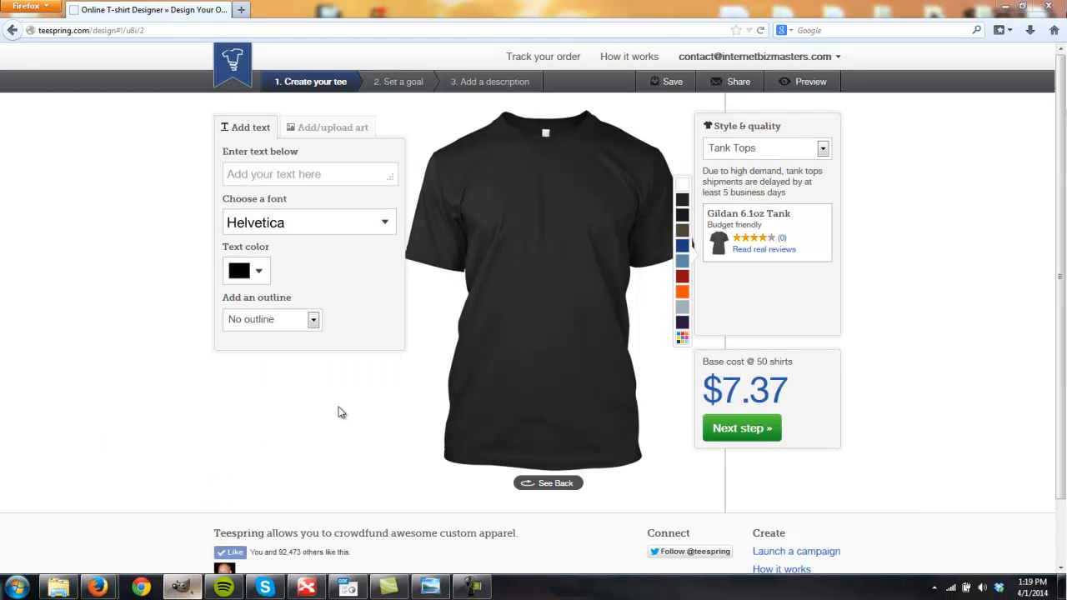
{"action": "left_click_drag", "start_coordinate": [852, 177], "coordinate": [479, 29]}
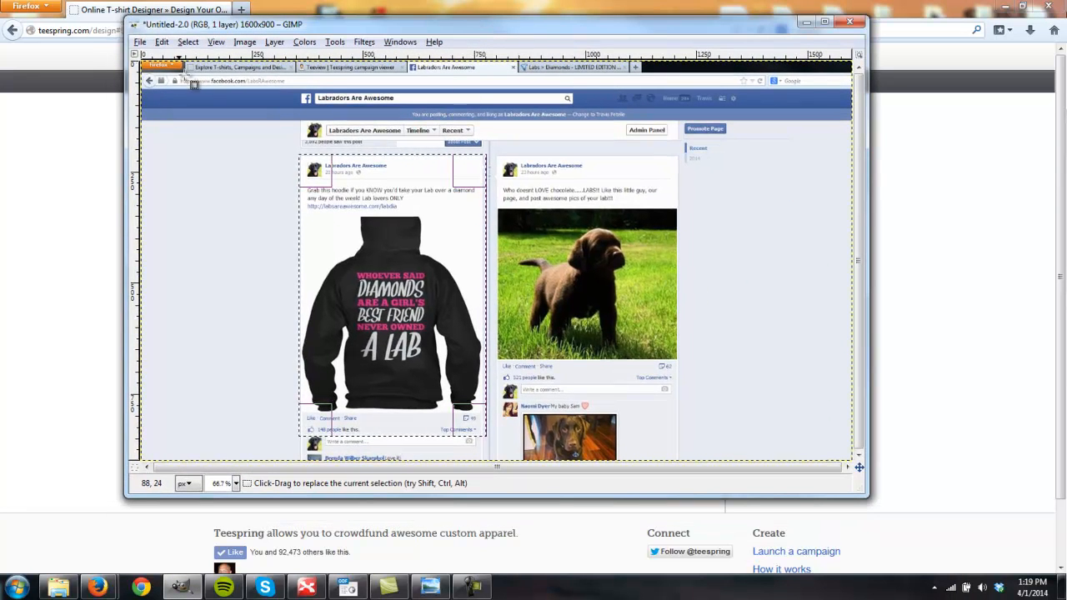
{"action": "key", "text": "ctrl+shift+a"}
{"action": "key", "text": "ctrl+z"}
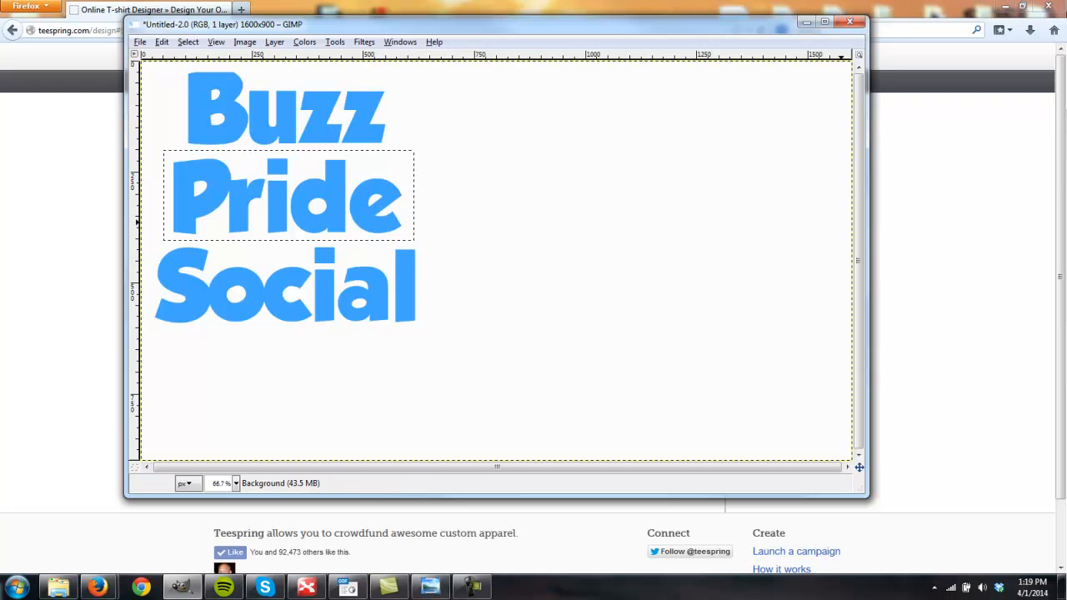
{"action": "key", "text": "ctrl+z"}
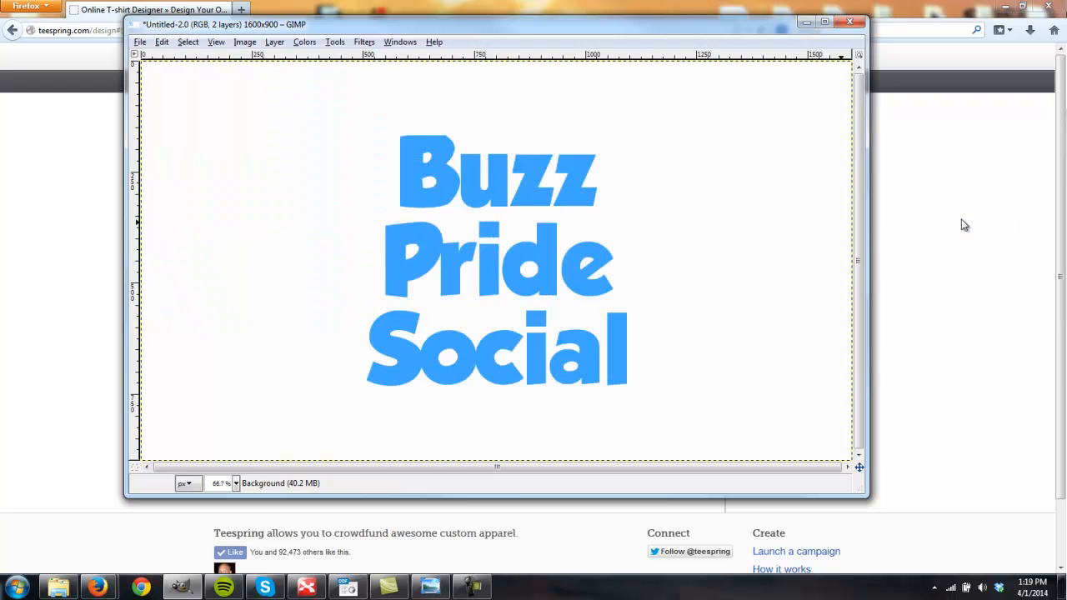
{"action": "key", "text": "ctrl+z"}
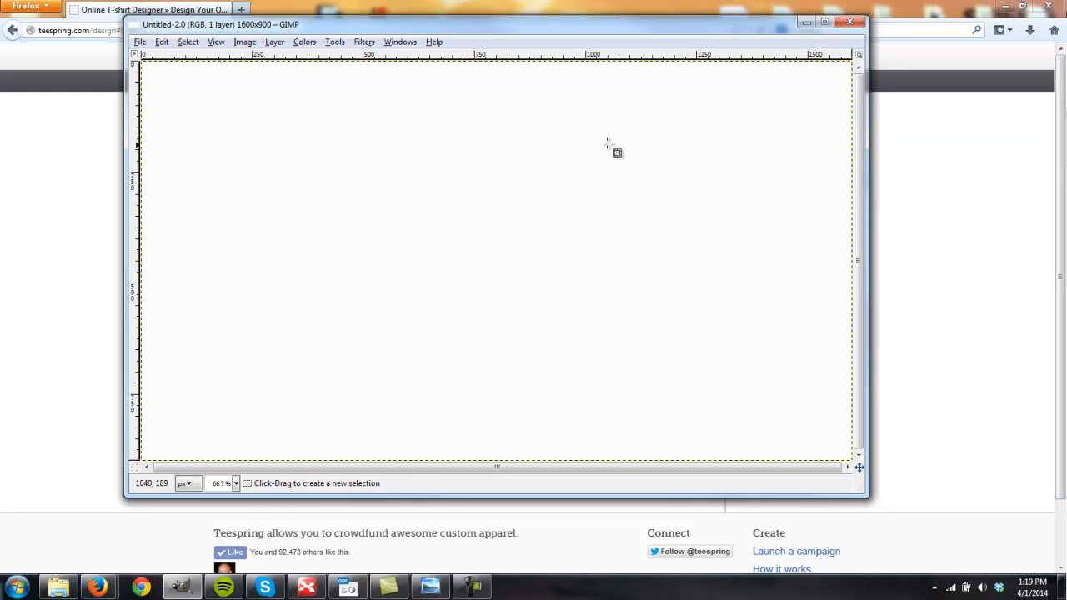
- Return to Firefox and search Google for "peace sign" in a new tab
{"action": "left_click", "coordinate": [137, 6]}
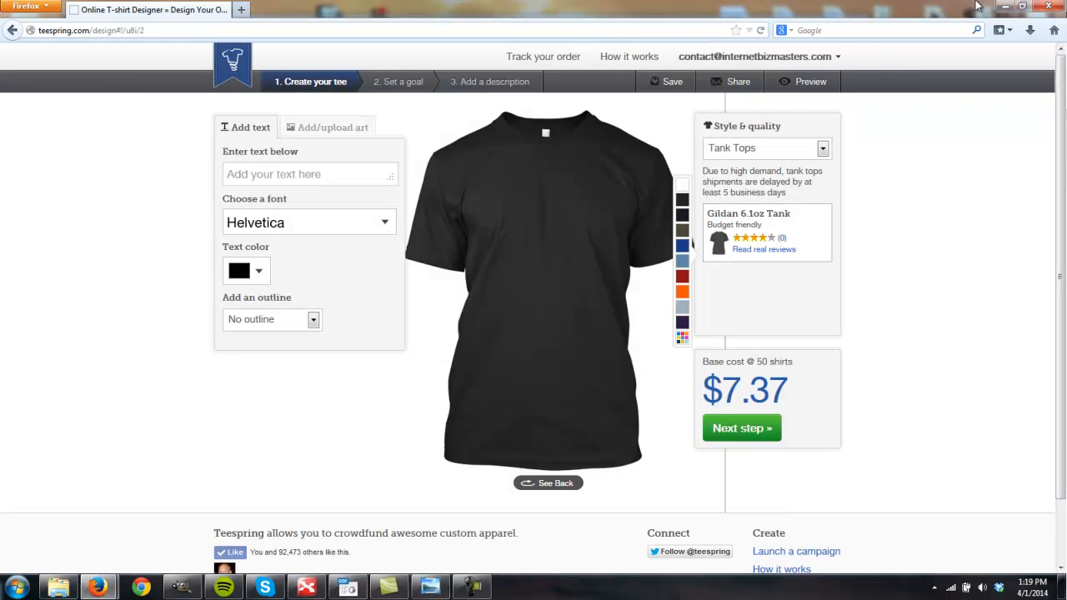
{"action": "left_click", "coordinate": [241, 9]}
{"action": "left_click", "coordinate": [810, 30]}
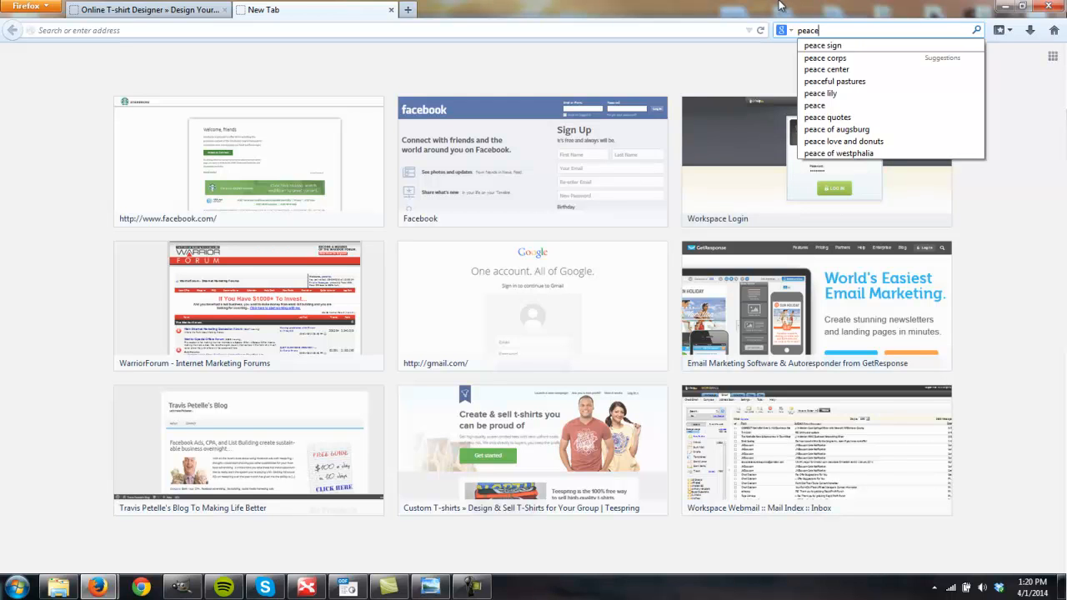
{"action": "type", "text": "peace sign"}
{"action": "key", "text": "Return"}
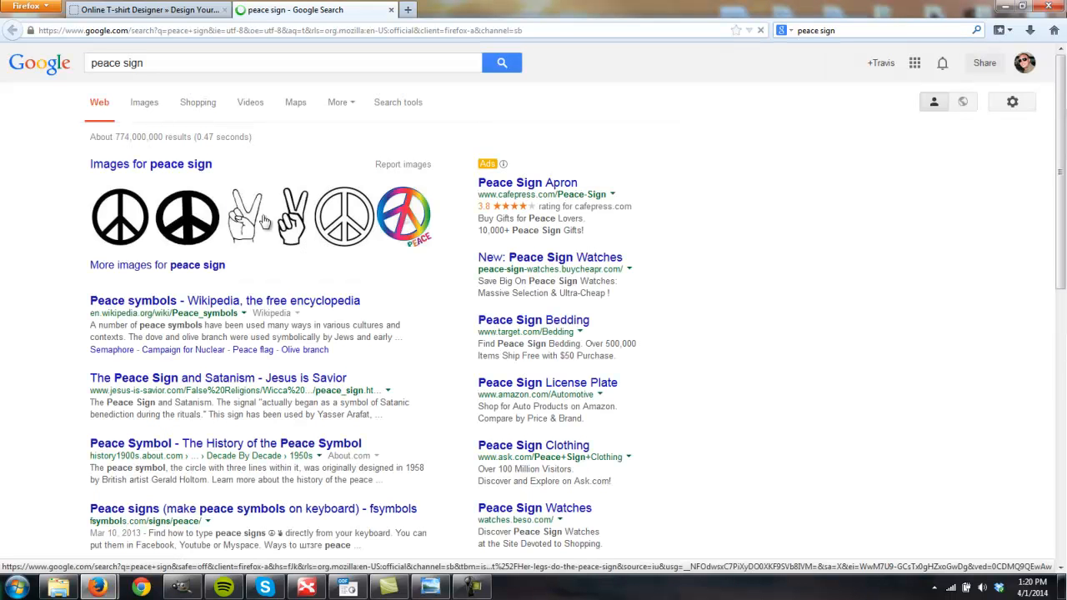
- Find the plain black Wikipedia peace symbol in the image results and copy the image
{"action": "left_click", "coordinate": [154, 108]}
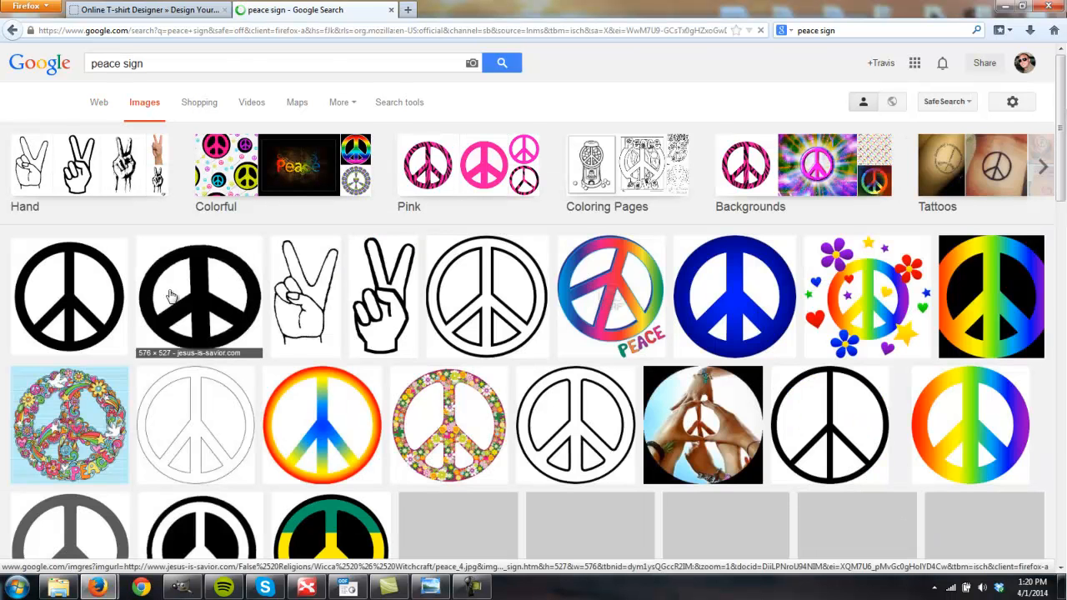
{"action": "left_click", "coordinate": [56, 314]}
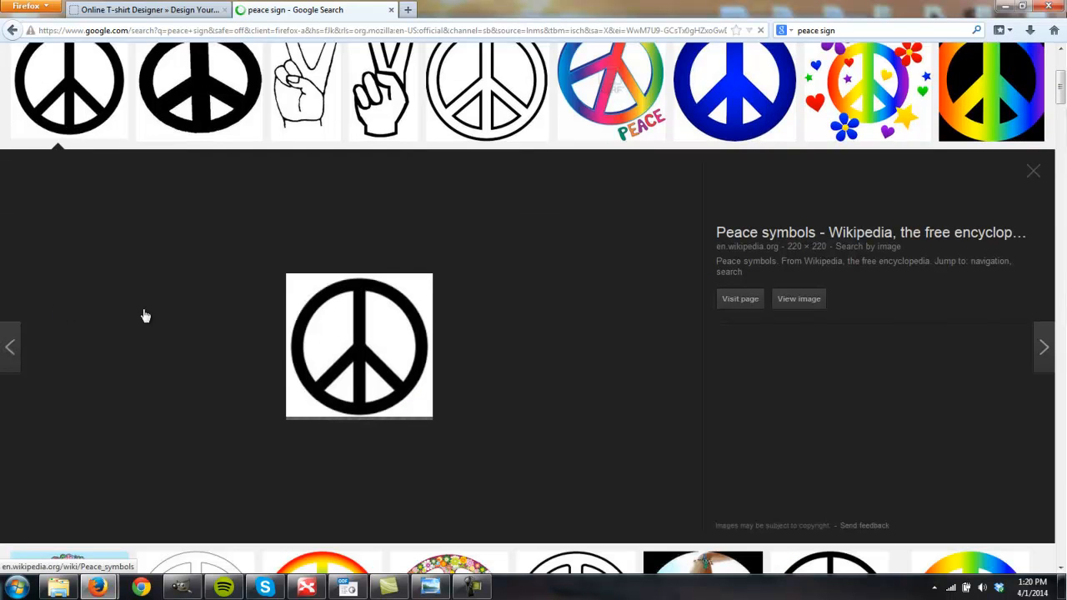
{"action": "right_click", "coordinate": [358, 341]}
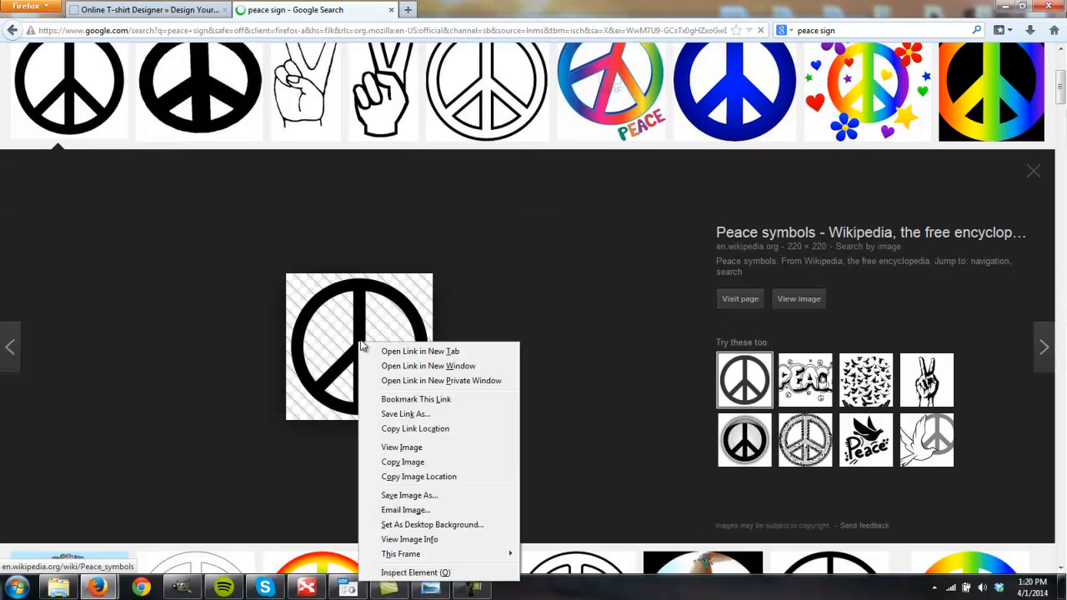
{"action": "left_click", "coordinate": [402, 462]}
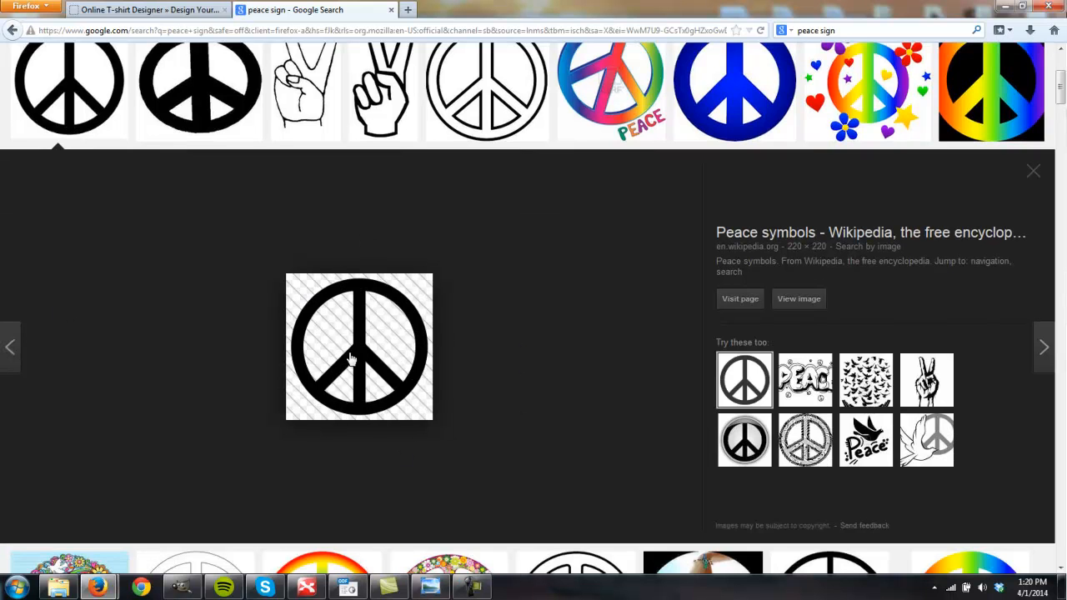
- Paste the copied peace sign into the blank GIMP canvas and open the Layers dialog beside the image
{"action": "mouse_move", "coordinate": [175, 593]}
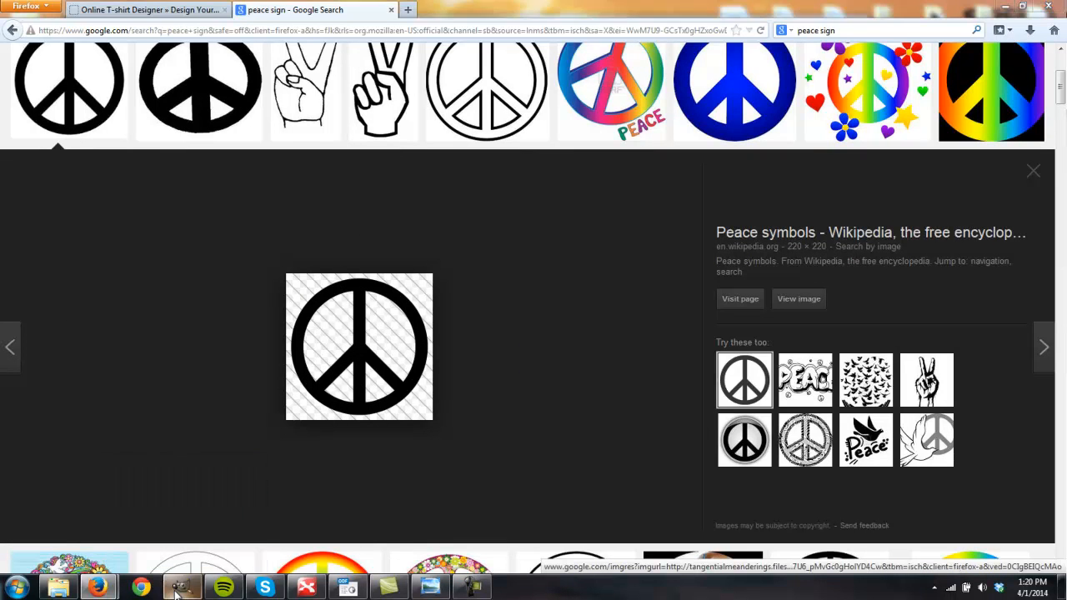
{"action": "left_click", "coordinate": [227, 500]}
{"action": "key", "text": "ctrl+v"}
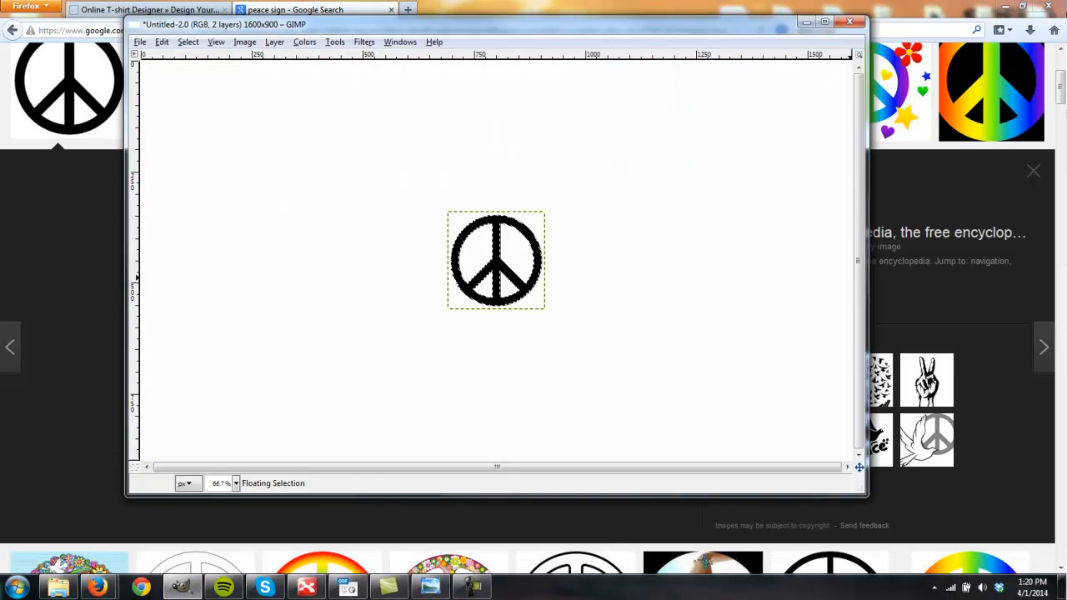
{"action": "key", "text": "ctrl+l"}
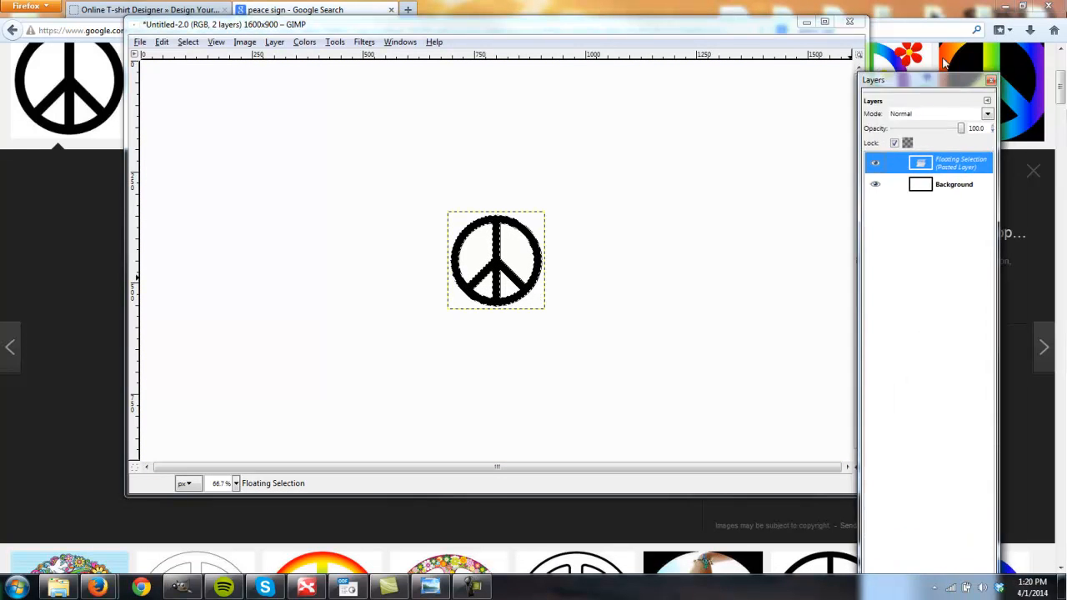
{"action": "left_click_drag", "start_coordinate": [940, 97], "coordinate": [964, 35]}
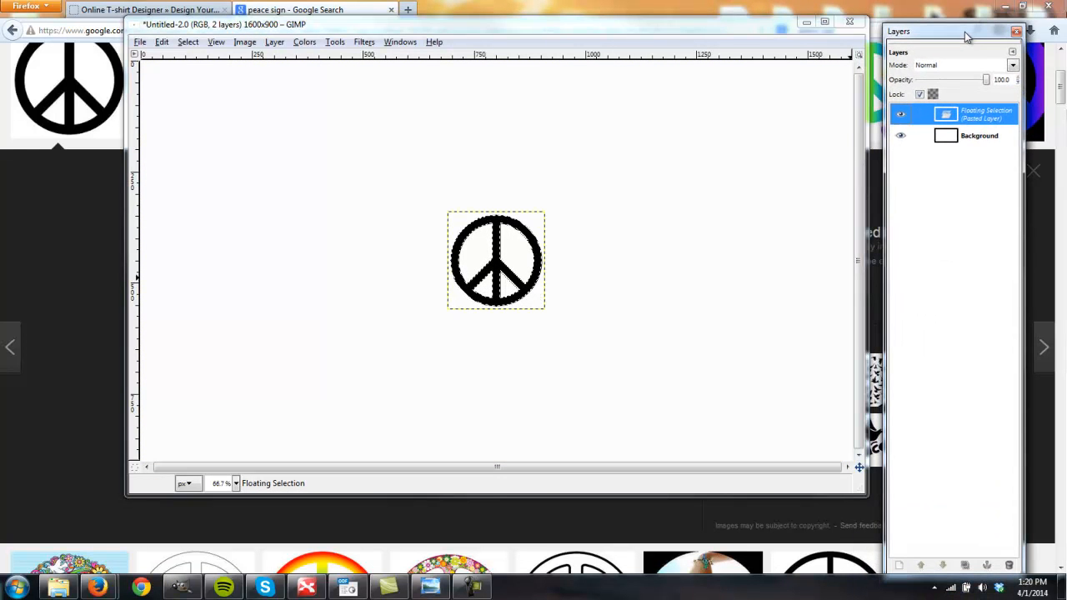
- Turn the floating peace sign into its own layer and move it to the left side of the canvas
{"action": "left_click", "coordinate": [898, 566]}
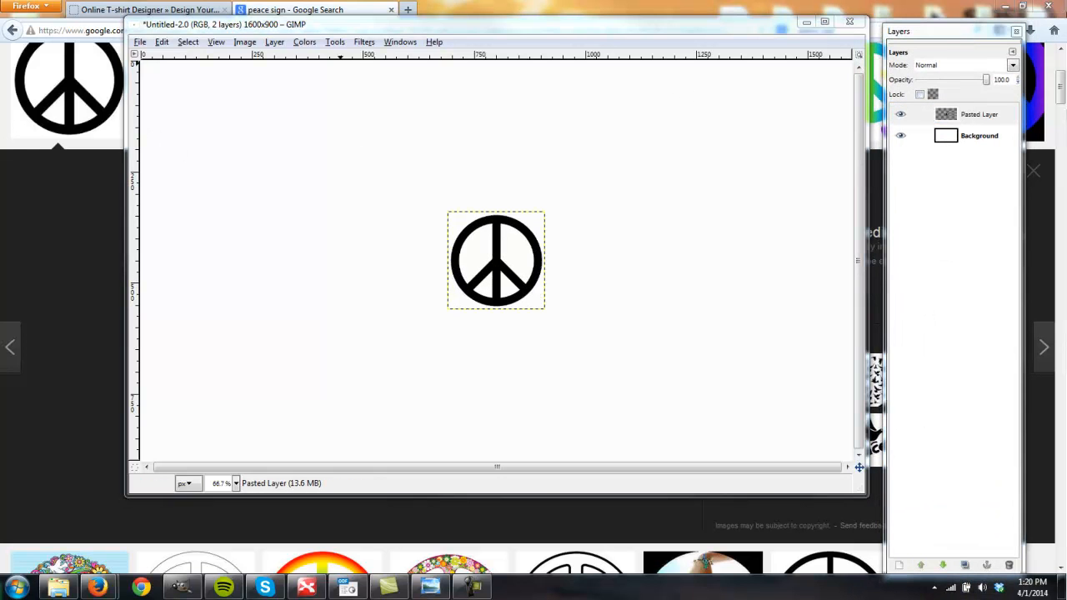
{"action": "left_click_drag", "start_coordinate": [513, 273], "coordinate": [261, 260]}
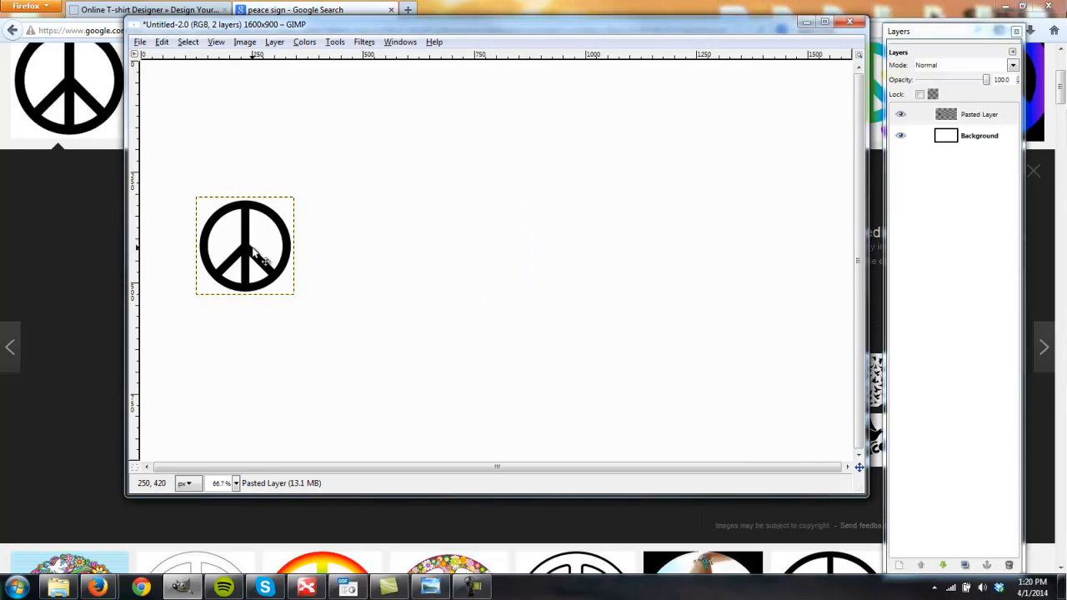
- Switch to Firefox, search Google Images for "heart" and copy the plain red Wikimedia heart image
{"action": "left_click", "coordinate": [293, 8]}
{"action": "left_click", "coordinate": [884, 28]}
{"action": "type", "text": "heart"}
{"action": "key", "text": "Return"}
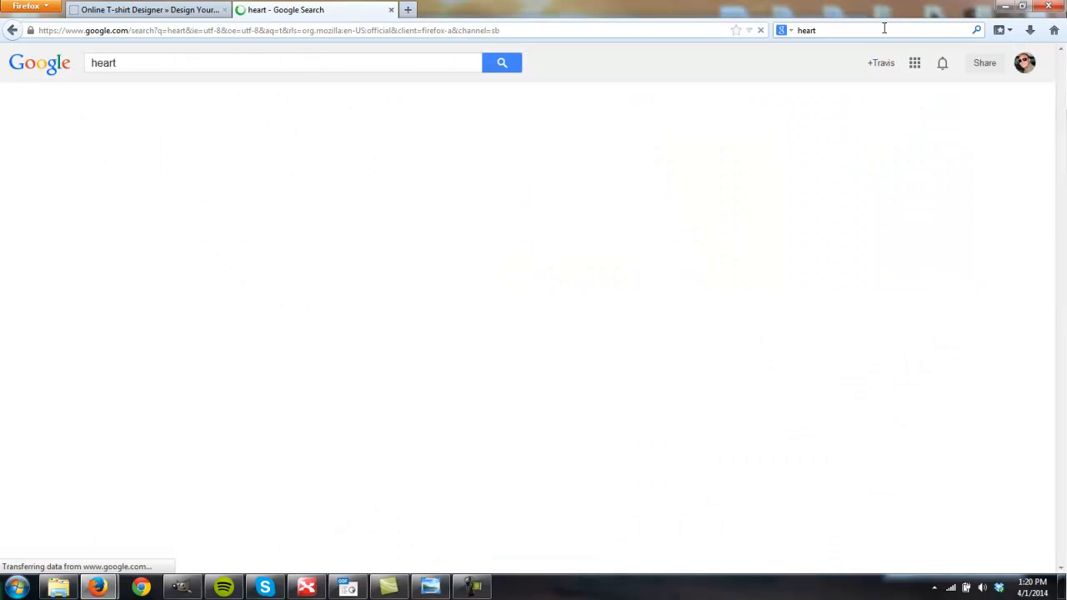
{"action": "left_click", "coordinate": [143, 104]}
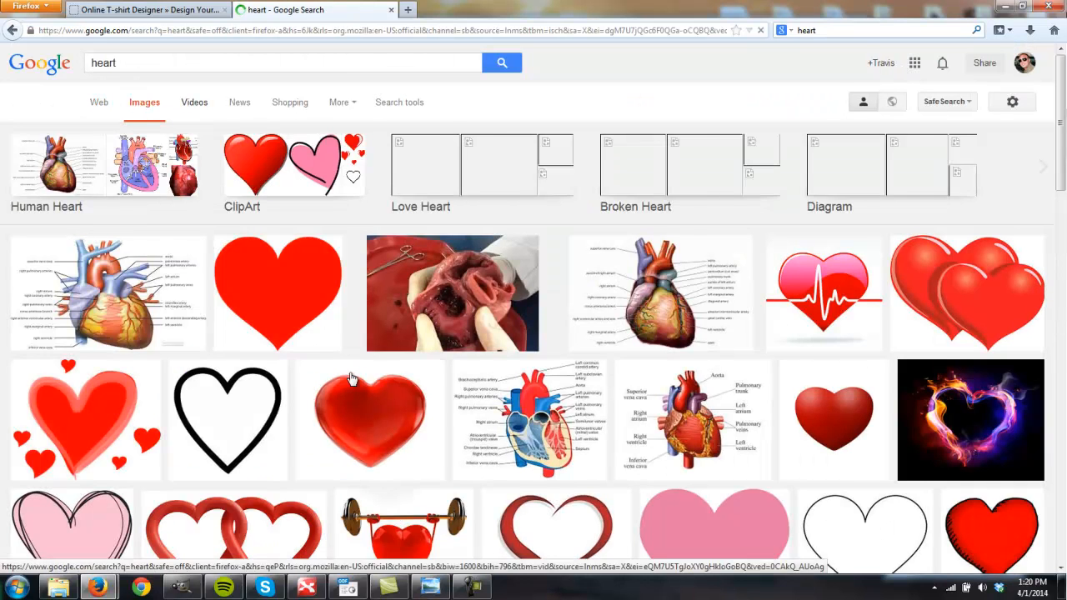
{"action": "left_click", "coordinate": [286, 298]}
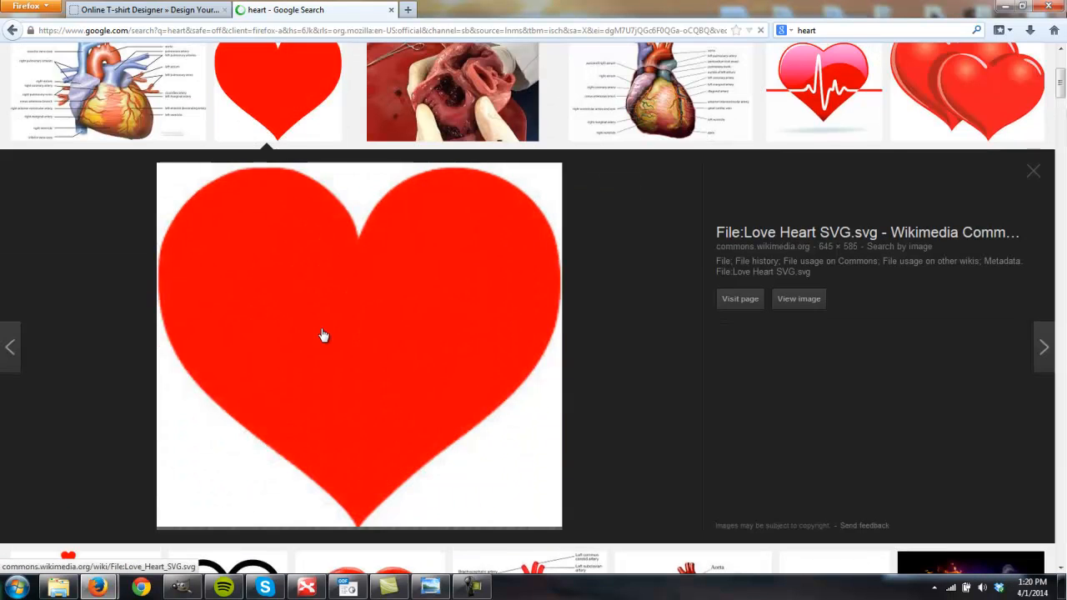
{"action": "right_click", "coordinate": [380, 304]}
{"action": "left_click", "coordinate": [421, 422]}
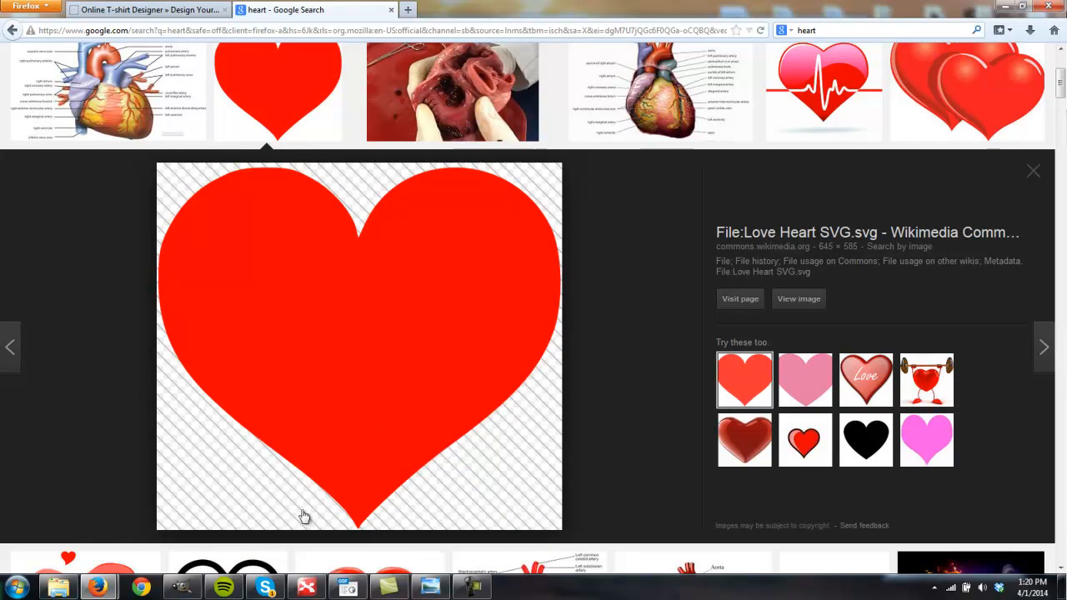
- Switch to GIMP, paste the copied heart and turn the floating selection into its own layer
{"action": "left_click", "coordinate": [181, 587]}
{"action": "key", "text": "ctrl+v"}
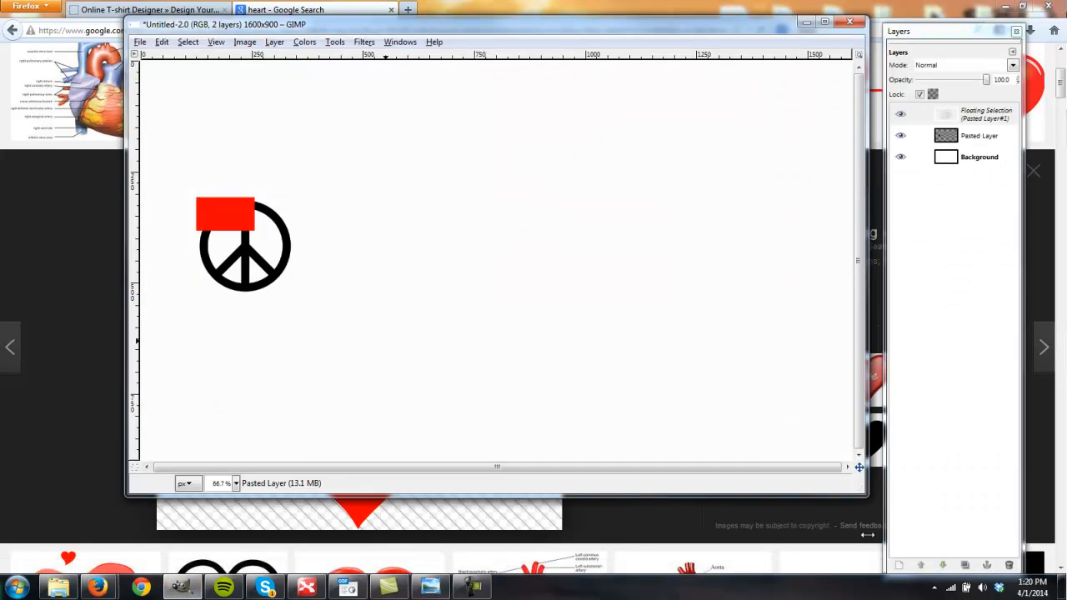
{"action": "left_click", "coordinate": [899, 565]}
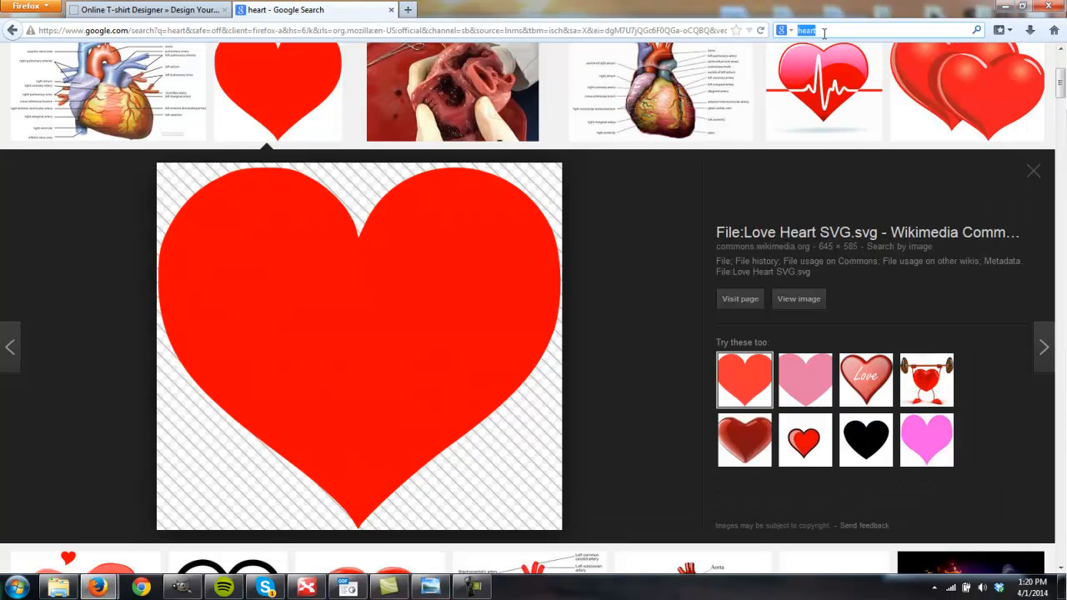
- Search Google Images for "texas silhouette" in Firefox and copy the solid black 500 × 479 Texas image
{"action": "type", "text": "silhouette"}
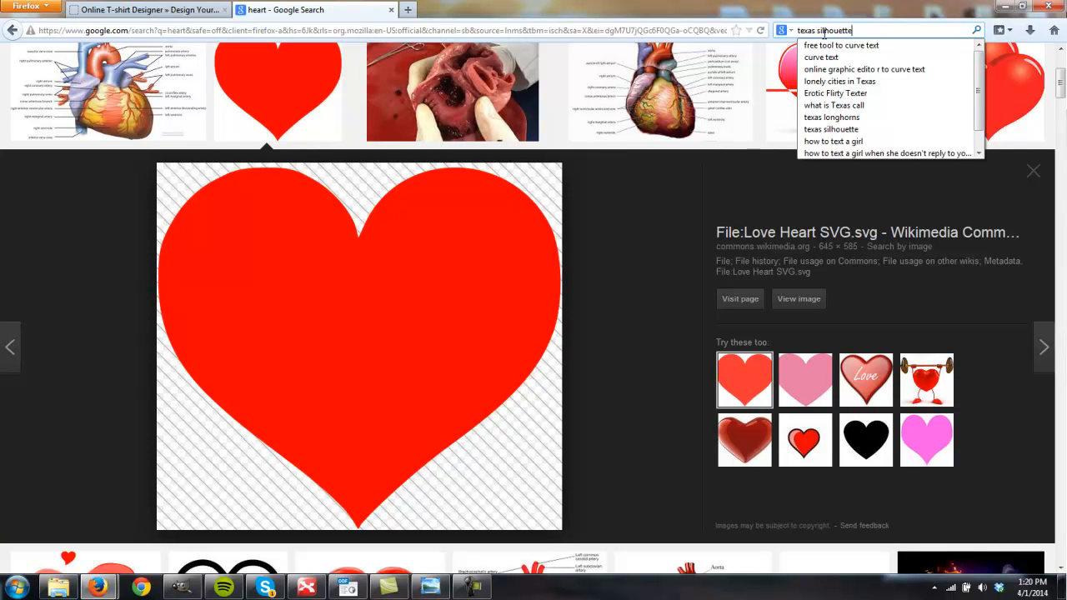
{"action": "key", "text": "Return"}
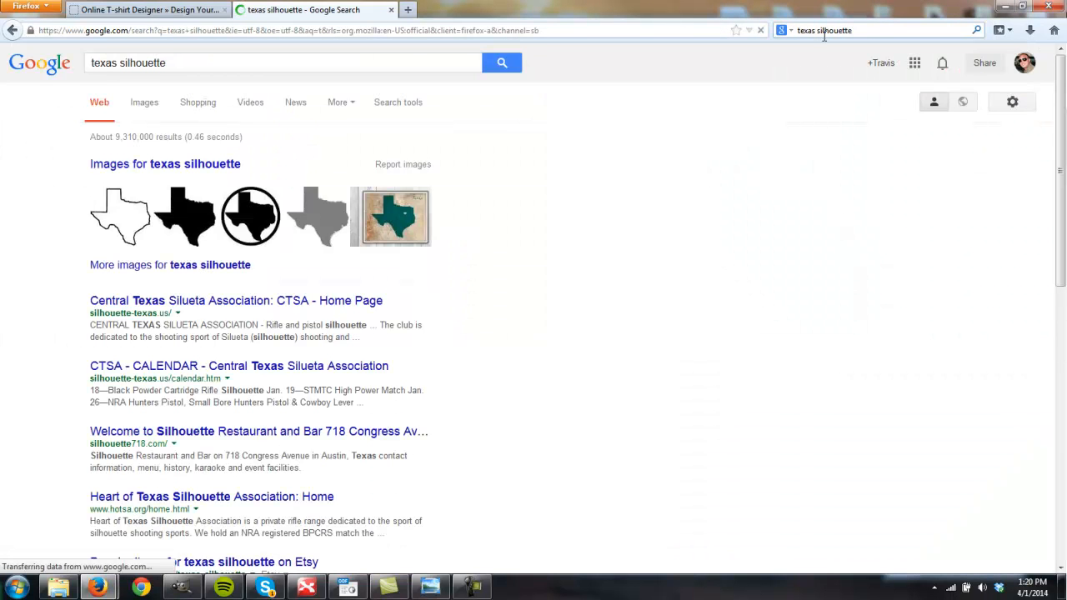
{"action": "left_click", "coordinate": [148, 102]}
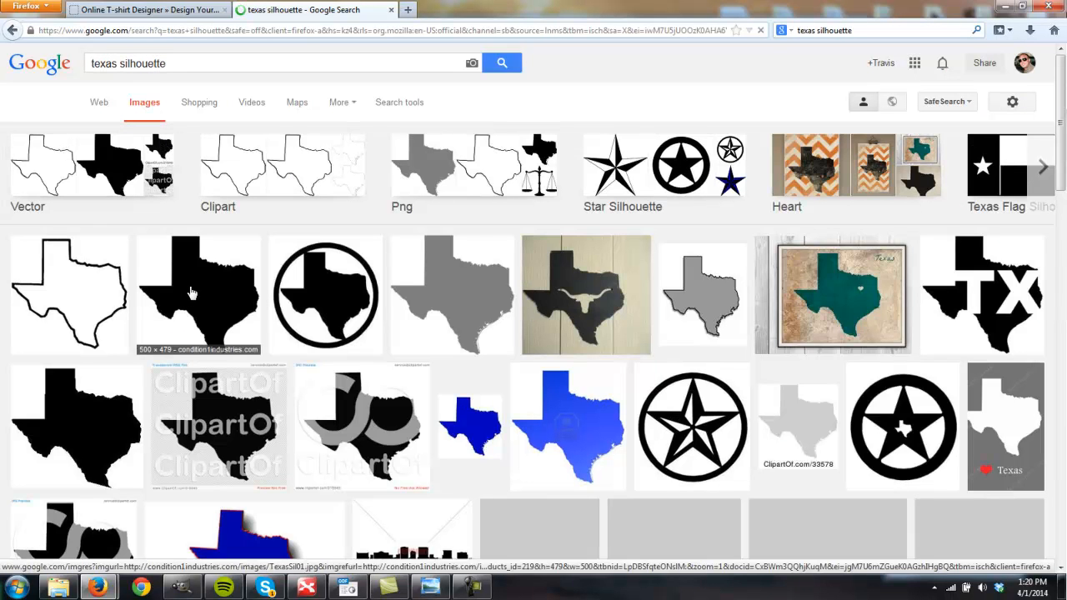
{"action": "left_click", "coordinate": [190, 293]}
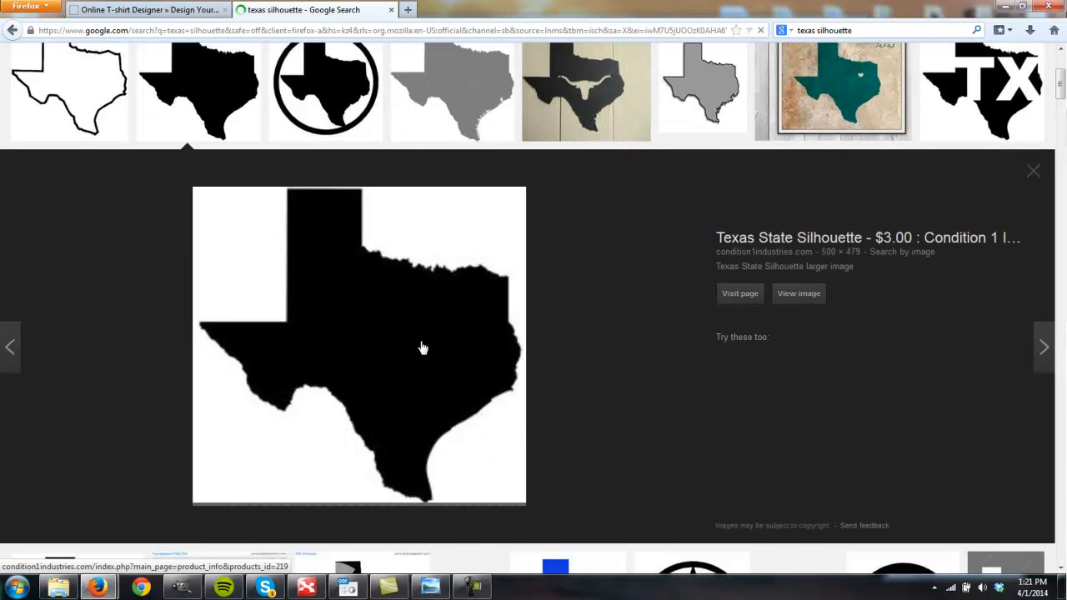
{"action": "right_click", "coordinate": [372, 312]}
{"action": "left_click", "coordinate": [420, 440]}
- Switch to GIMP, paste the Texas silhouette and turn the floating selection into its own layer
{"action": "left_click", "coordinate": [191, 590]}
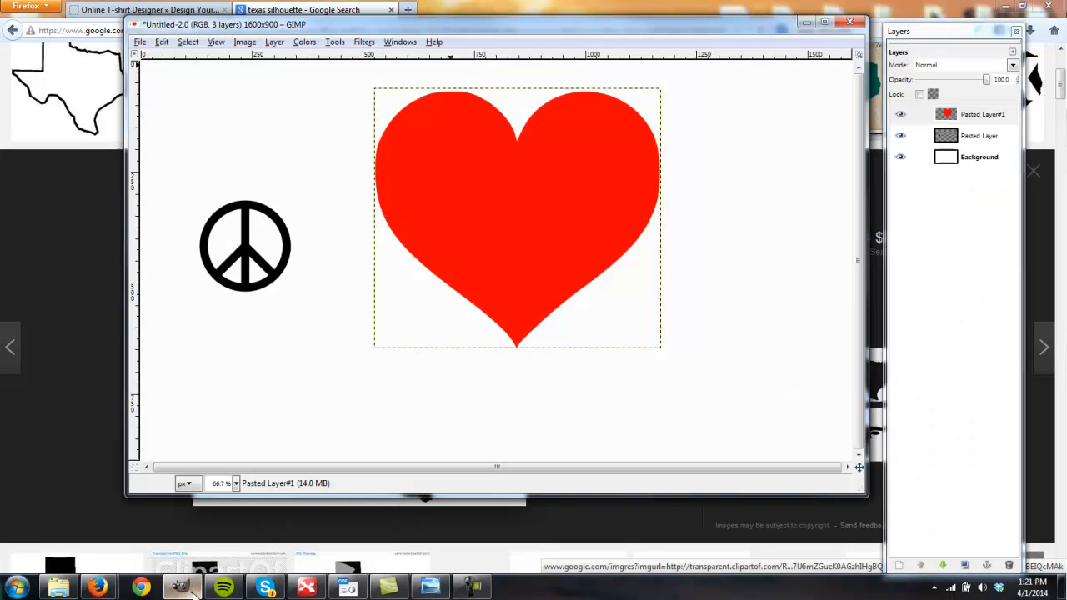
{"action": "key", "text": "ctrl+v"}
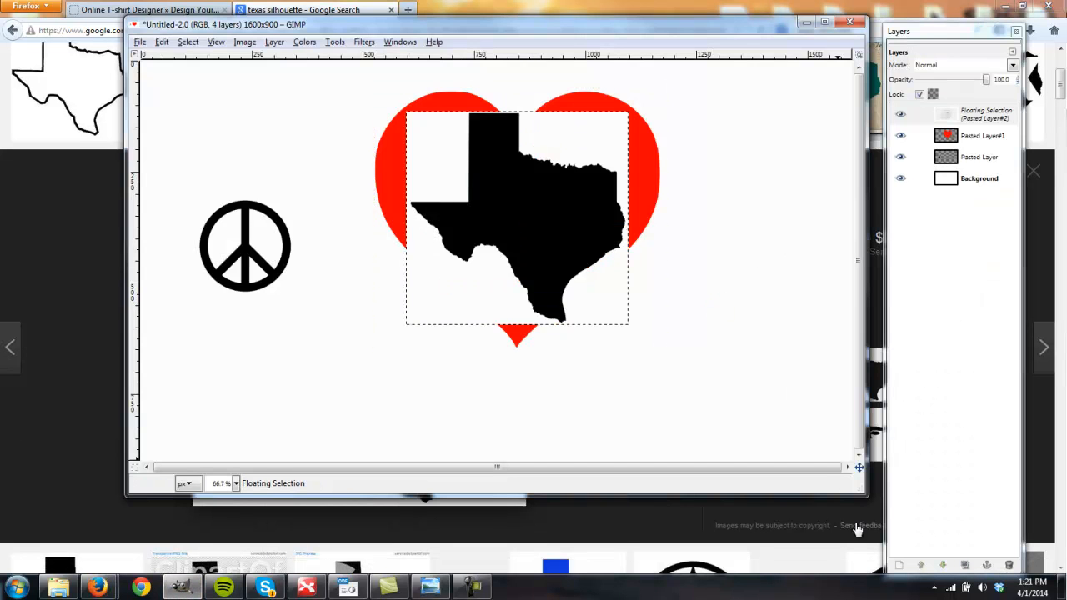
{"action": "left_click", "coordinate": [900, 566]}
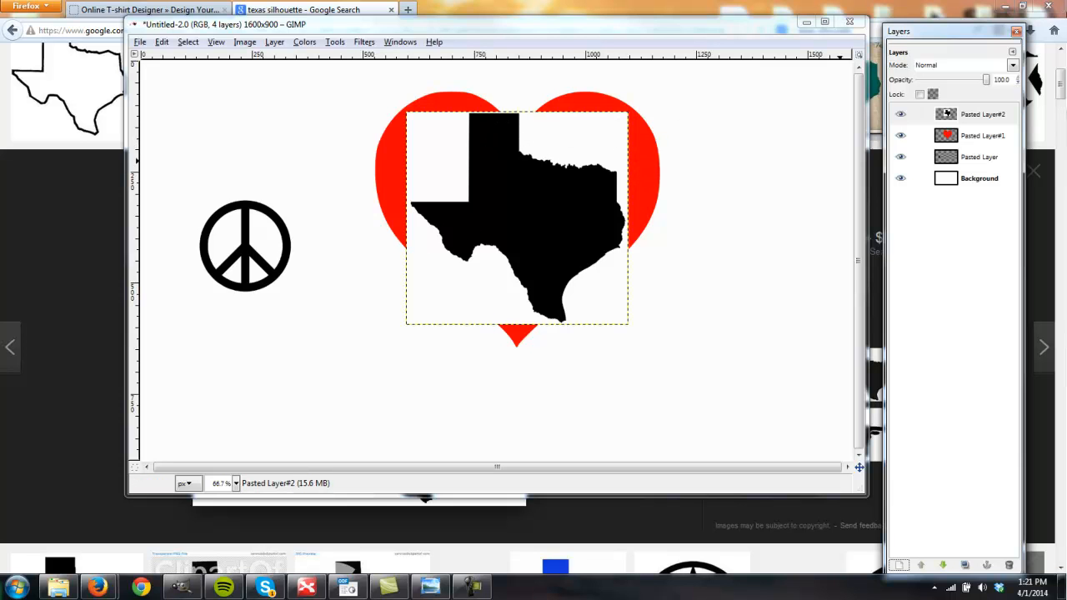
- Show the Toolbox, cut out the white area around Texas using Select by Color, and clear the selection
{"action": "key", "text": "ctrl+b"}
{"action": "left_click_drag", "start_coordinate": [283, 56], "coordinate": [42, 23]}
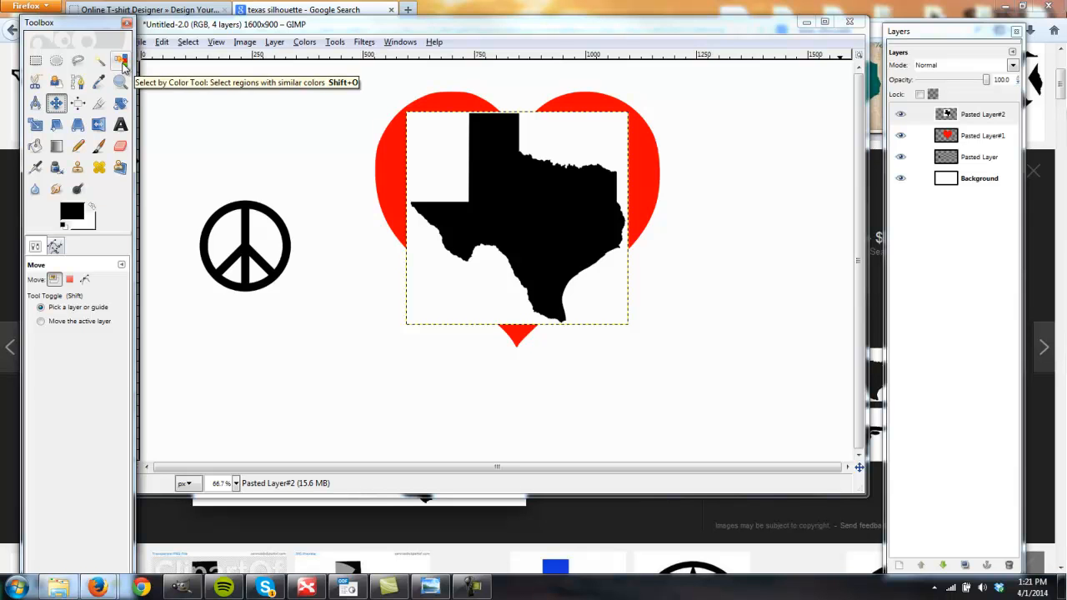
{"action": "left_click", "coordinate": [121, 63]}
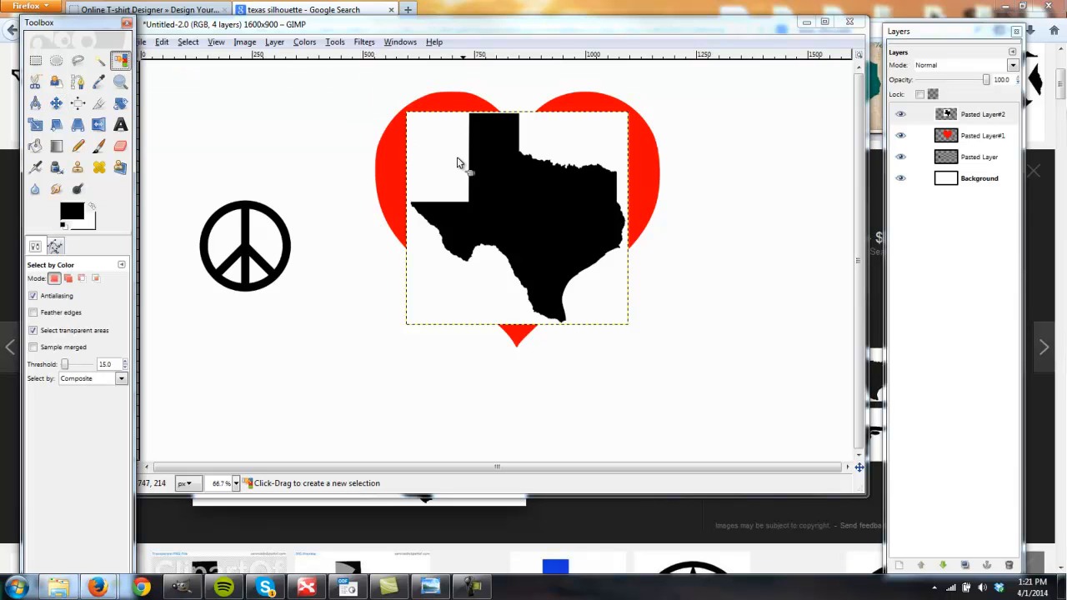
{"action": "left_click", "coordinate": [431, 158]}
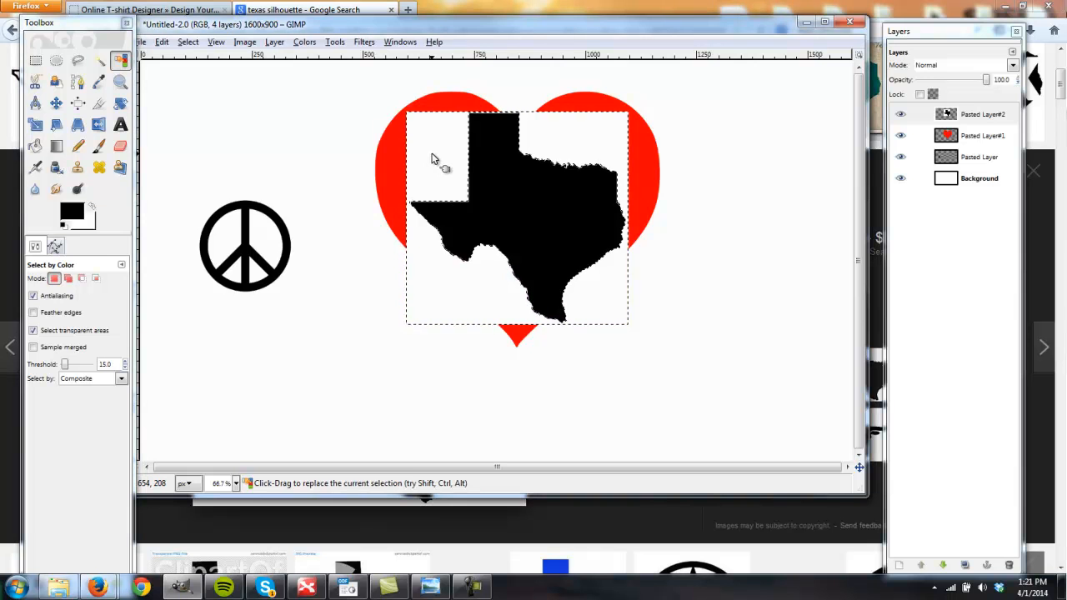
{"action": "key", "text": "ctrl"}
{"action": "key", "text": "ctrl+x"}
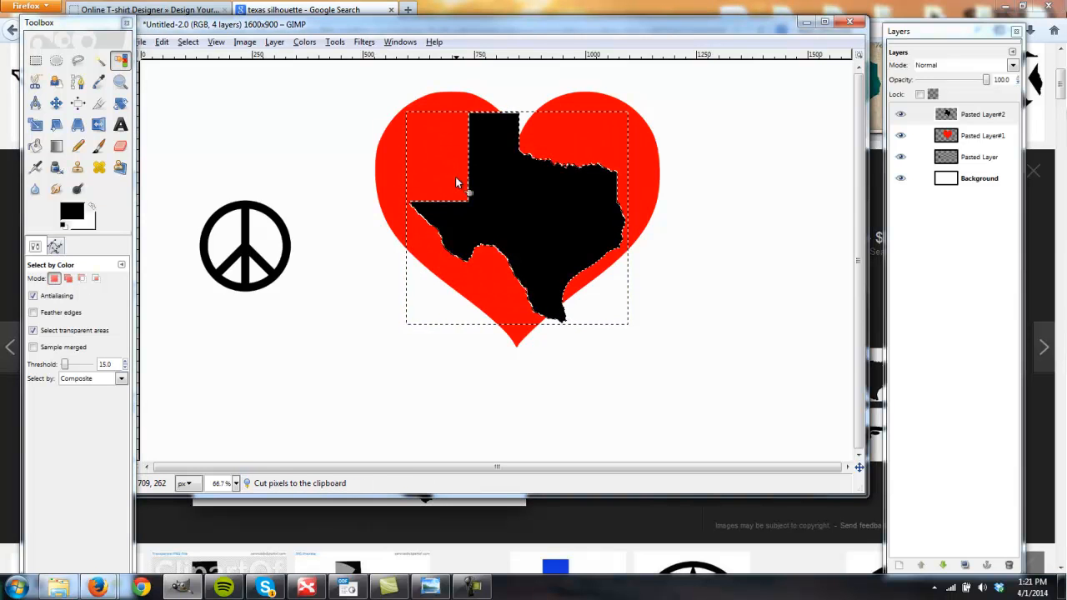
{"action": "left_click", "coordinate": [36, 61]}
{"action": "left_click", "coordinate": [717, 137]}
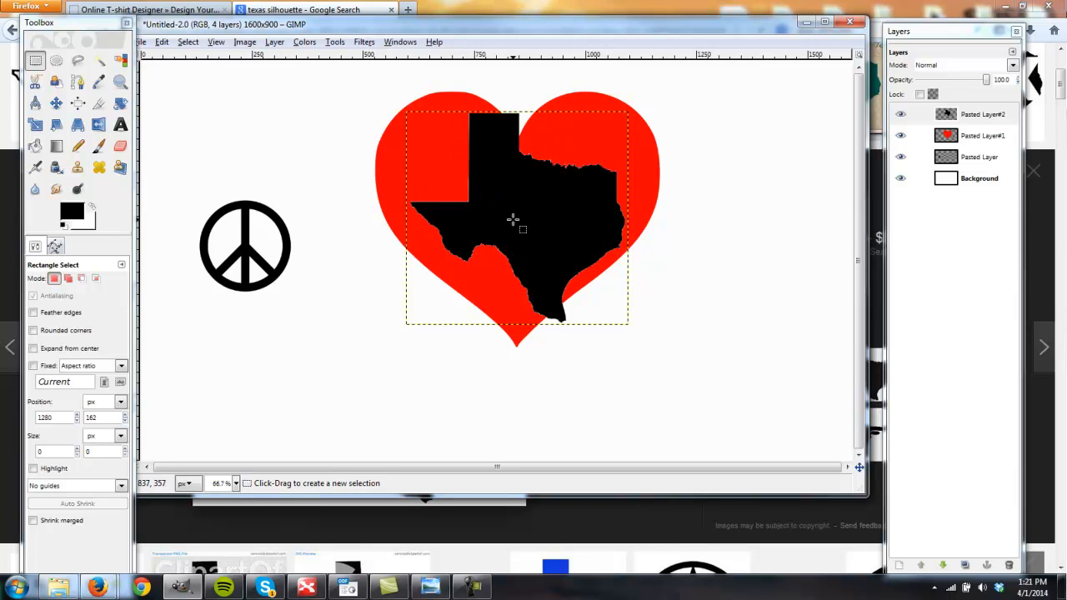
- Select the Texas shape with Alpha to Selection and fill it with black on a new transparent 1600x900 layer
{"action": "left_click", "coordinate": [976, 114]}
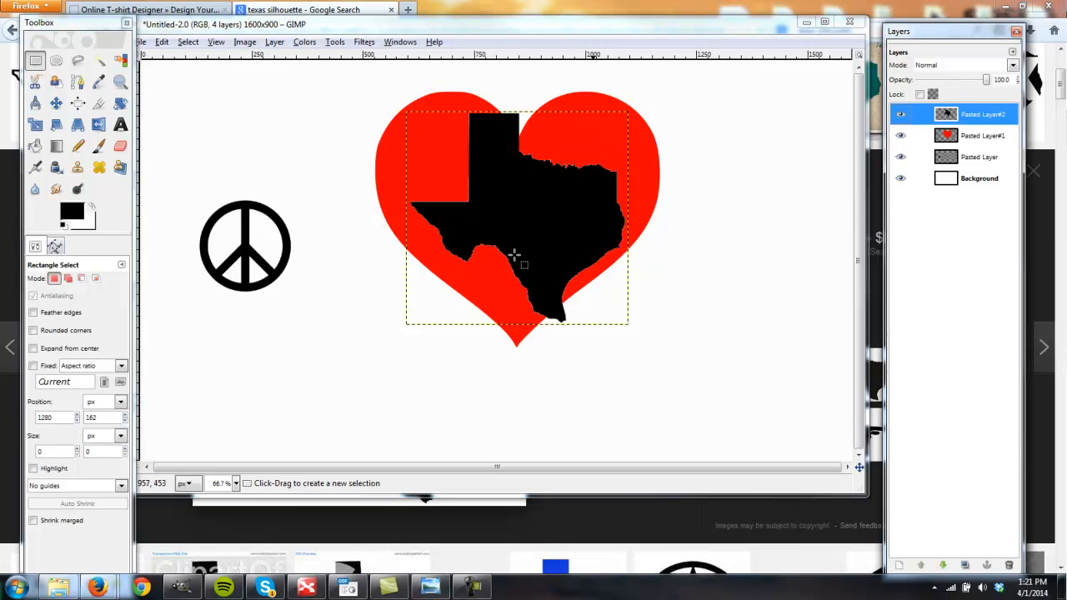
{"action": "right_click", "coordinate": [979, 118]}
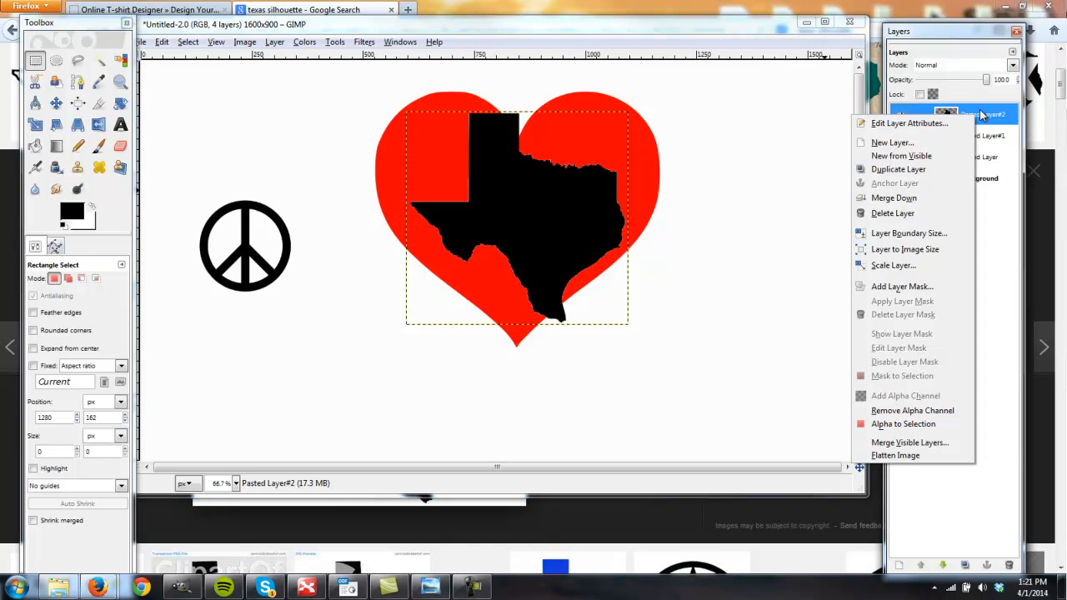
{"action": "left_click", "coordinate": [911, 424]}
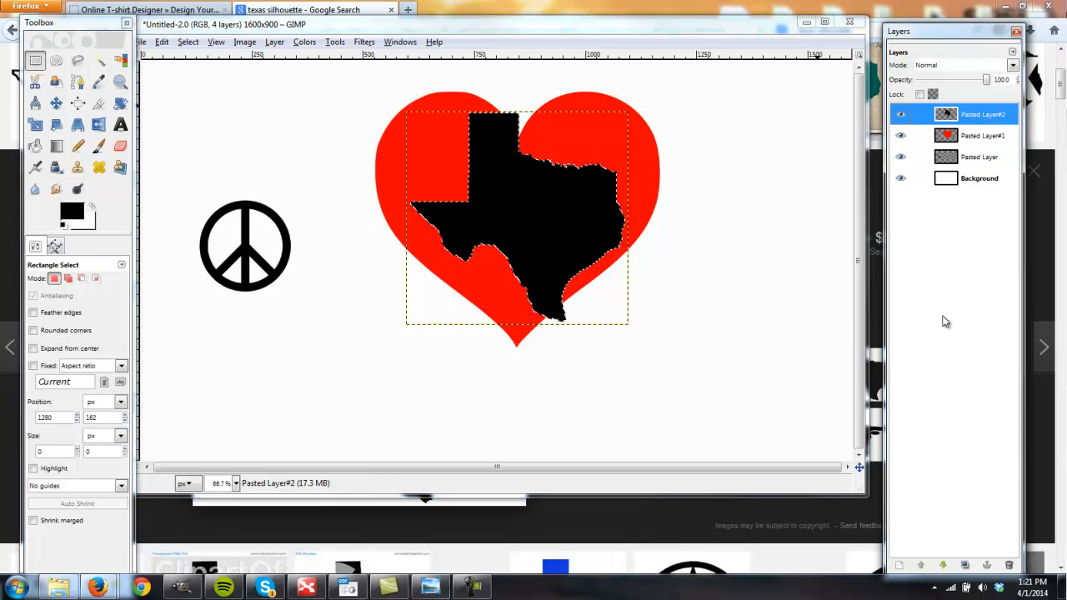
{"action": "left_click", "coordinate": [898, 565]}
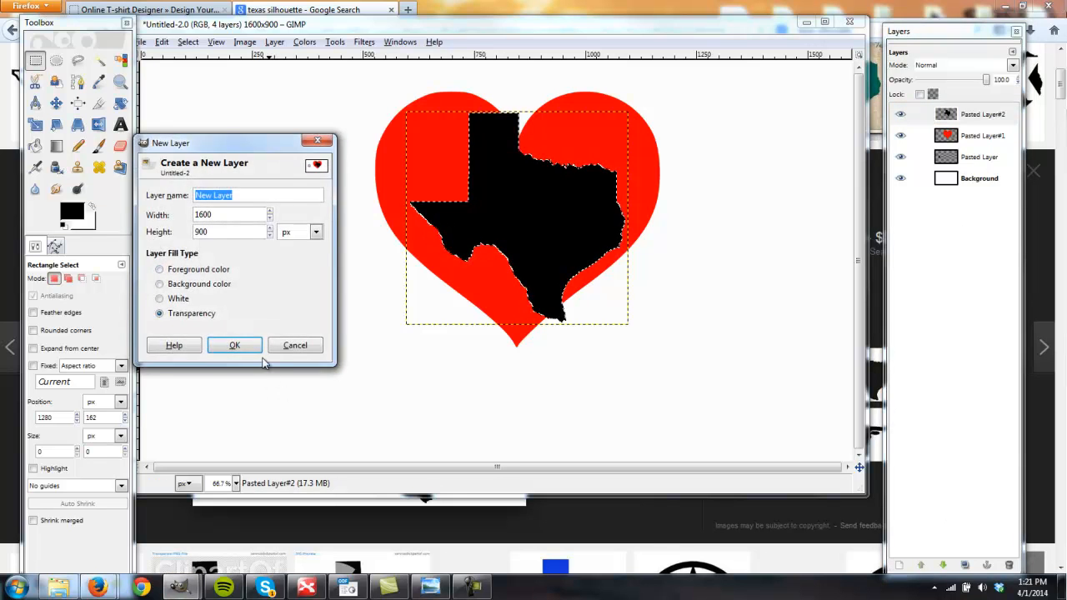
{"action": "key", "text": "Return"}
{"action": "key", "text": "shift+b"}
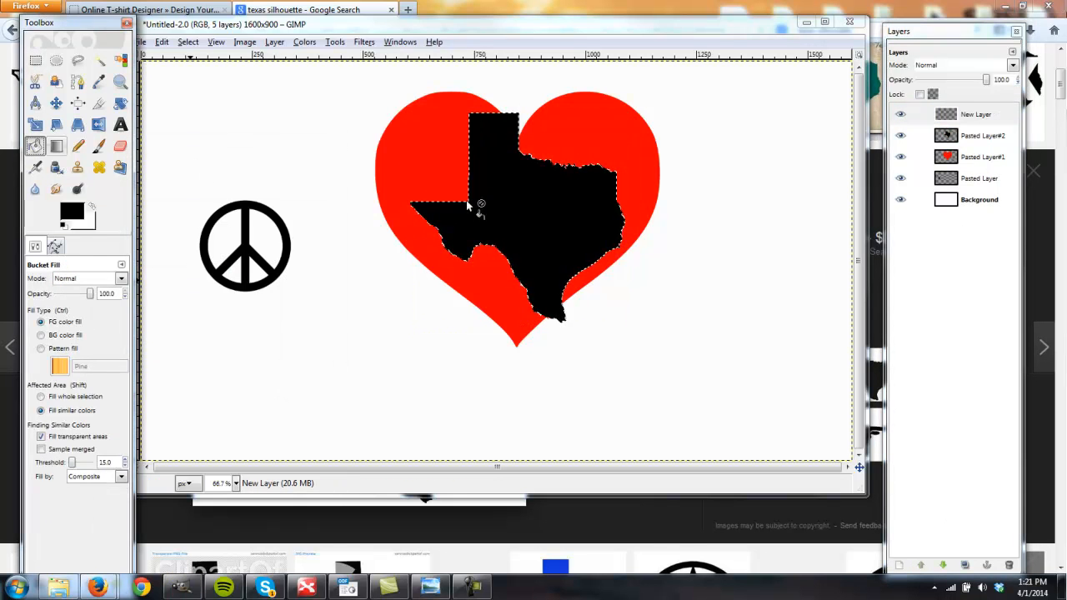
{"action": "left_click", "coordinate": [526, 207]}
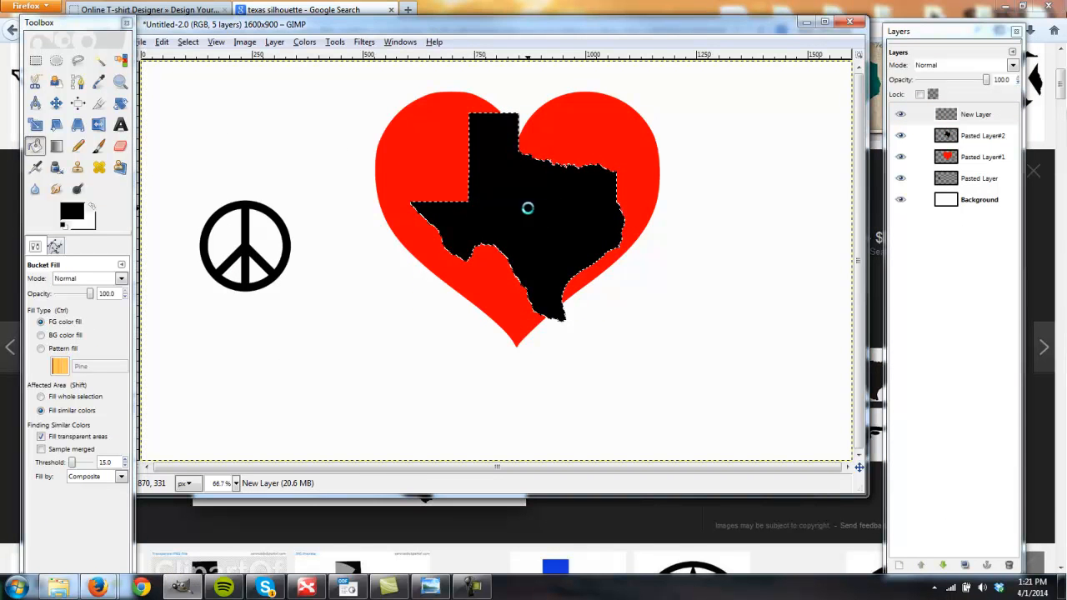
- Delete the original pasted Texas layer, keeping the newly filled one
{"action": "left_click", "coordinate": [900, 117]}
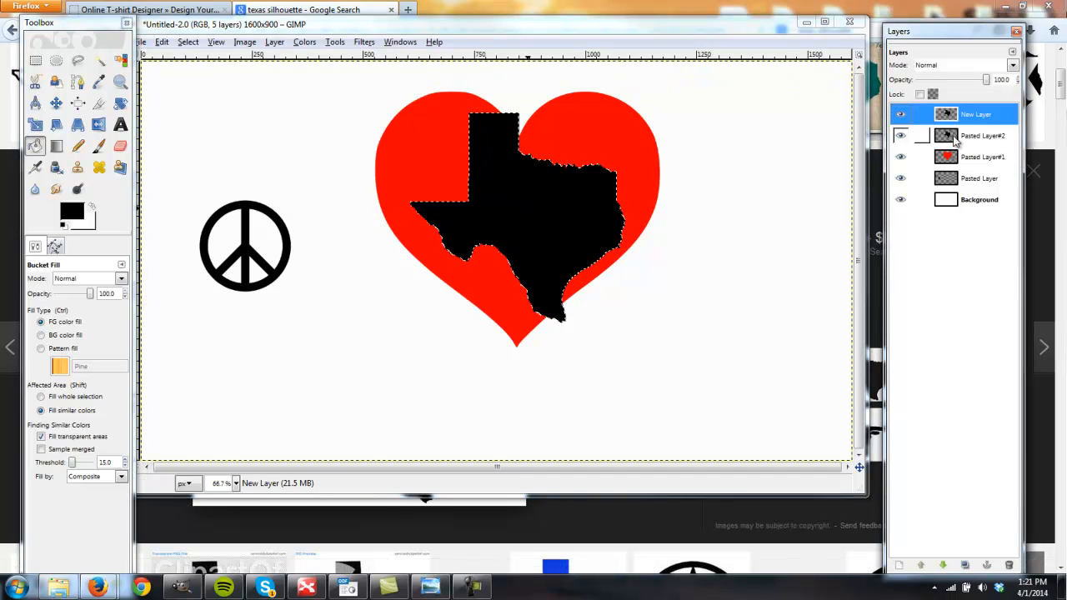
{"action": "left_click", "coordinate": [913, 135]}
{"action": "left_click", "coordinate": [1009, 565]}
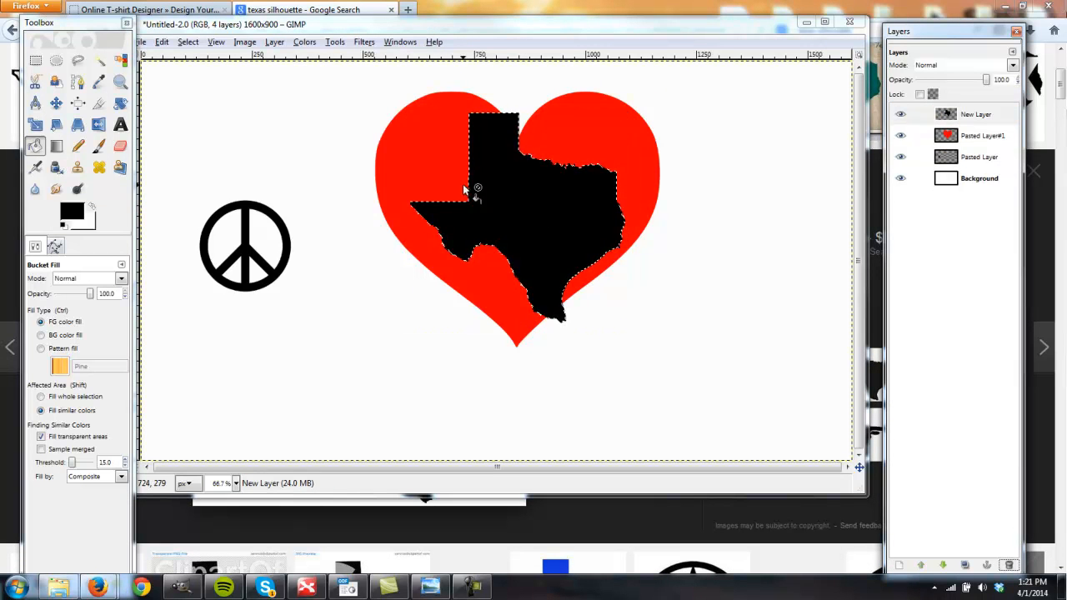
- Arrange the peace sign, heart and Texas shape side by side in a row using the Move tool
{"action": "left_click", "coordinate": [60, 103]}
{"action": "left_click_drag", "start_coordinate": [543, 192], "coordinate": [705, 212]}
{"action": "left_click_drag", "start_coordinate": [448, 219], "coordinate": [361, 224]}
{"action": "left_click_drag", "start_coordinate": [408, 166], "coordinate": [439, 169]}
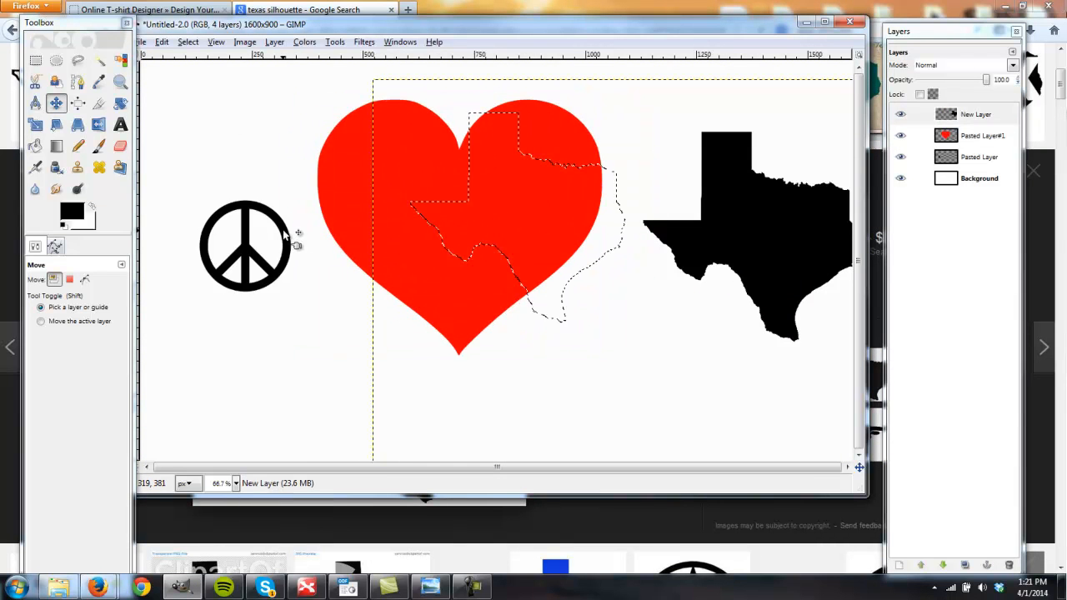
{"action": "left_click_drag", "start_coordinate": [292, 240], "coordinate": [276, 209]}
{"action": "mouse_move", "coordinate": [765, 247]}
{"action": "left_mouse_down"}
{"action": "mouse_move", "coordinate": [722, 238]}
{"action": "mouse_move", "coordinate": [760, 244]}
{"action": "left_mouse_up"}
- Make the Background layer active and clear the leftover Texas-shaped selection with the Rectangle Select tool
{"action": "key", "text": "r"}
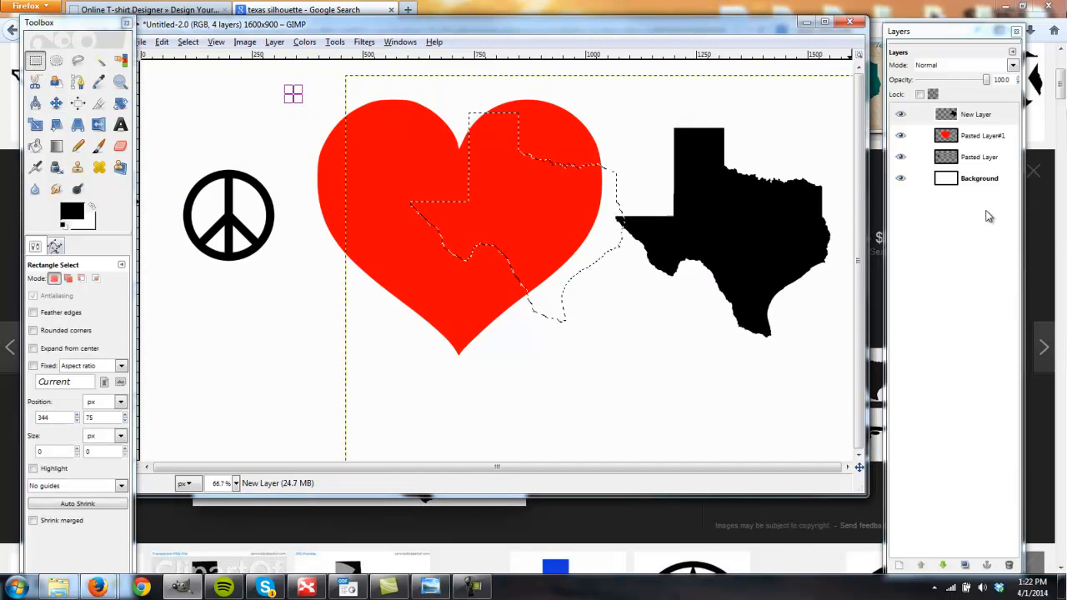
{"action": "left_click", "coordinate": [917, 178]}
{"action": "left_click", "coordinate": [298, 292]}
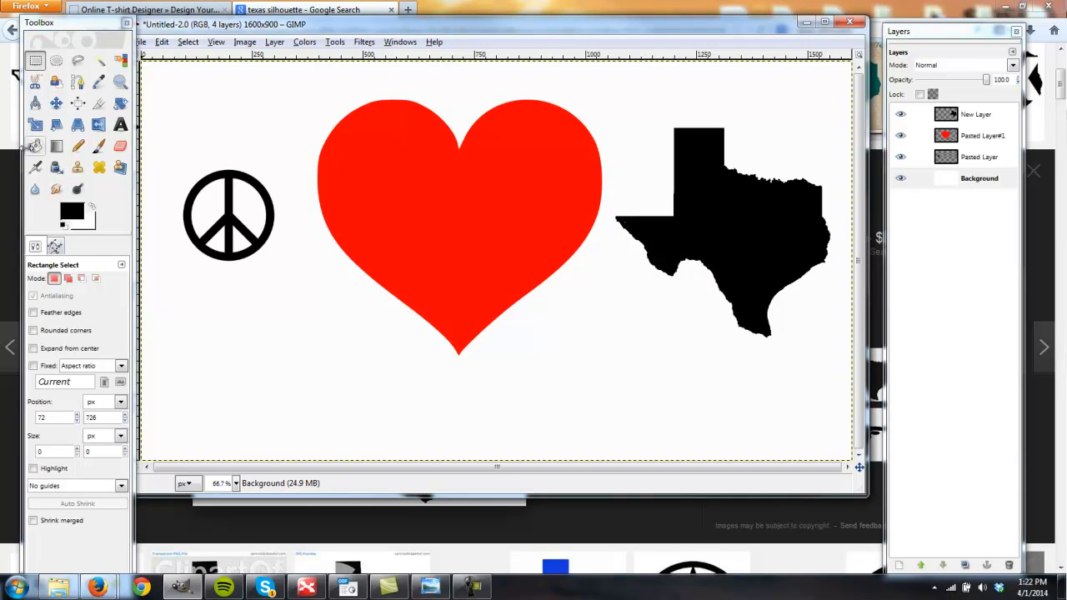
- Scale the peace sign layer up to 465 × 496 pixels
{"action": "left_click", "coordinate": [35, 124]}
{"action": "left_click", "coordinate": [968, 158]}
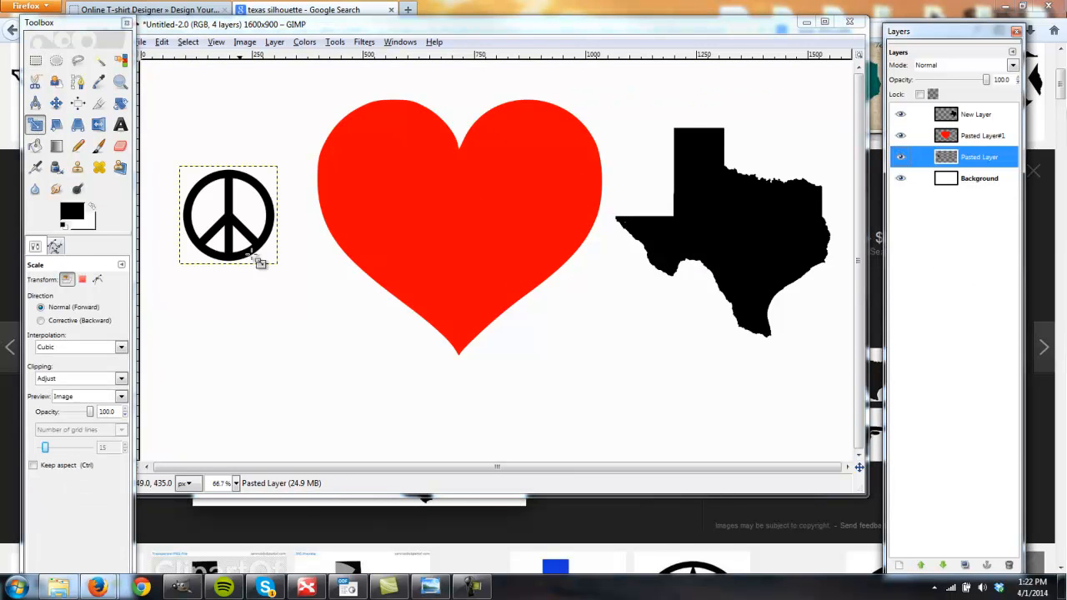
{"action": "left_click_drag", "start_coordinate": [356, 356], "coordinate": [359, 360]}
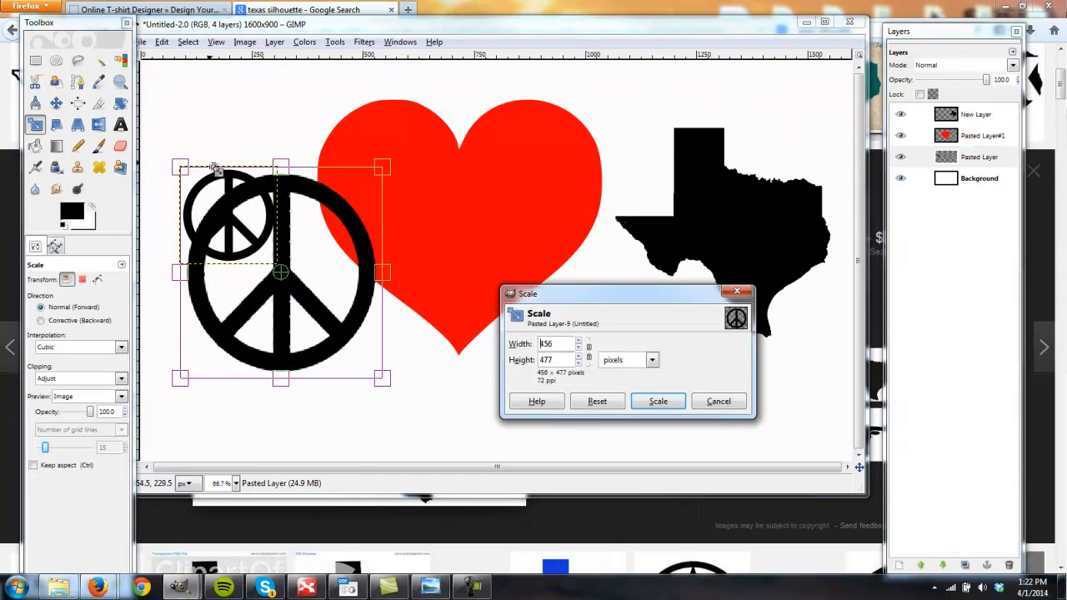
{"action": "mouse_move", "coordinate": [232, 200]}
{"action": "left_mouse_down"}
{"action": "mouse_move", "coordinate": [191, 166]}
{"action": "mouse_move", "coordinate": [227, 192]}
{"action": "left_mouse_up"}
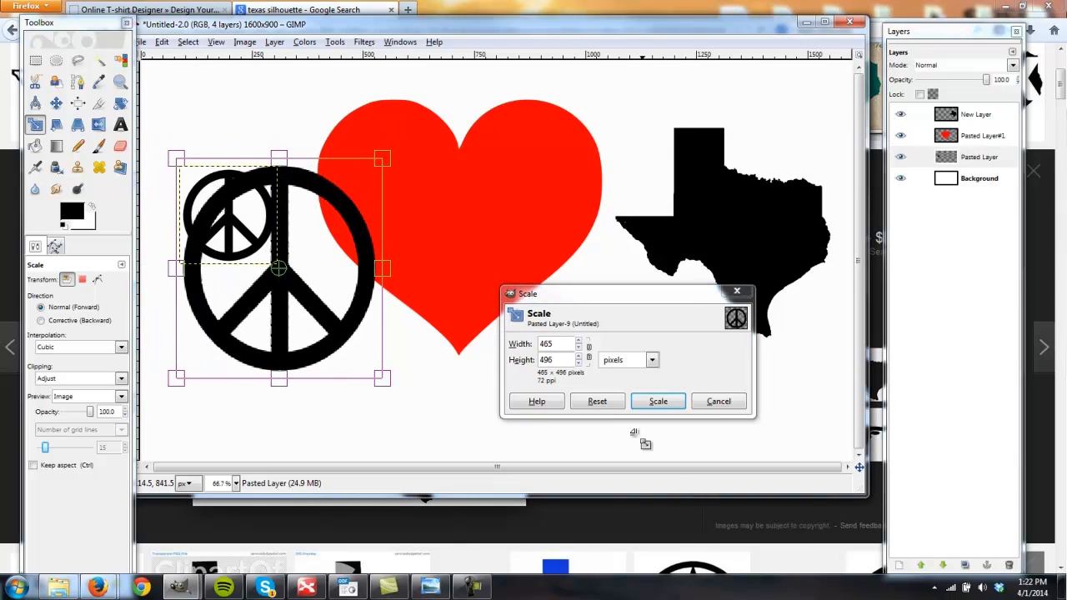
{"action": "left_click", "coordinate": [669, 397]}
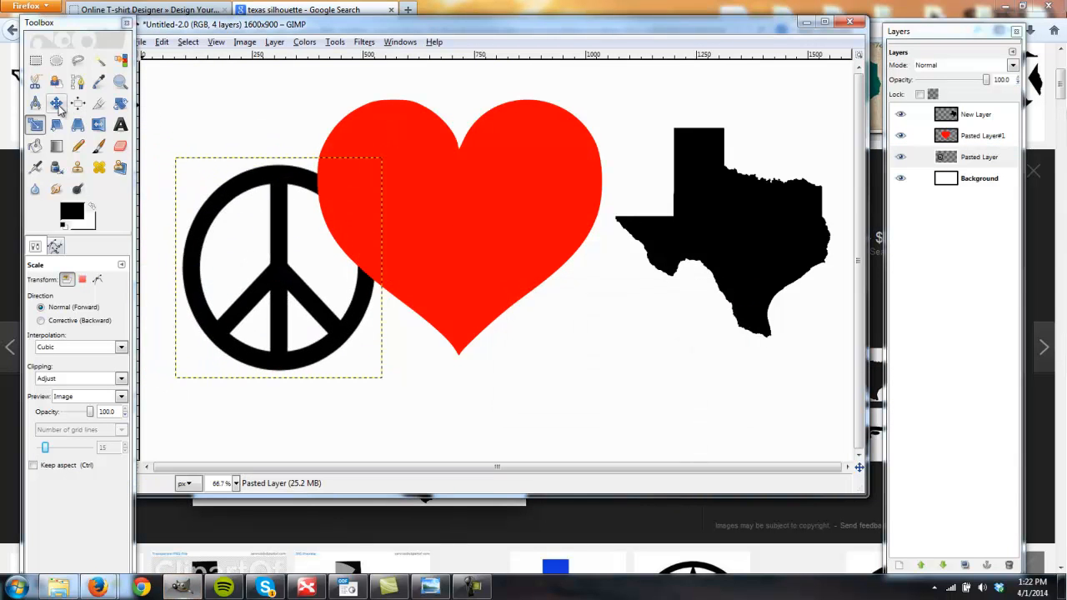
- Move the peace sign up to the upper part of the canvas and shift the heart beside it so they no longer overlap heavily
{"action": "key", "text": "m"}
{"action": "left_click_drag", "start_coordinate": [284, 250], "coordinate": [259, 198]}
{"action": "left_click_drag", "start_coordinate": [520, 261], "coordinate": [448, 223]}
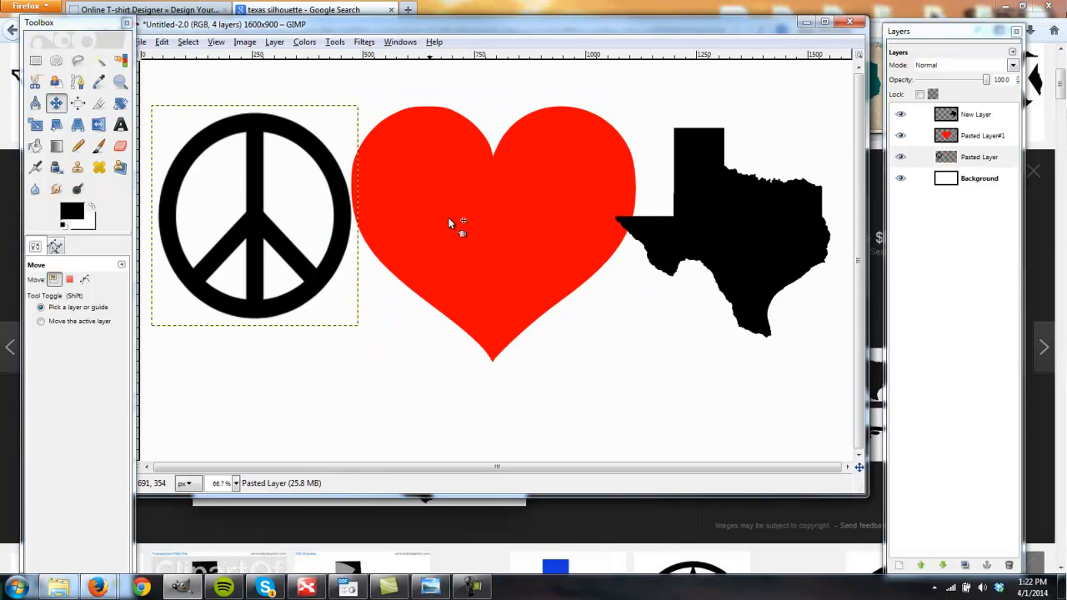
- Scale the heart layer down to 538 × 488 pixels with its aspect ratio kept
{"action": "left_click", "coordinate": [36, 123]}
{"action": "left_click", "coordinate": [977, 135]}
{"action": "left_click_drag", "start_coordinate": [572, 167], "coordinate": [557, 182]}
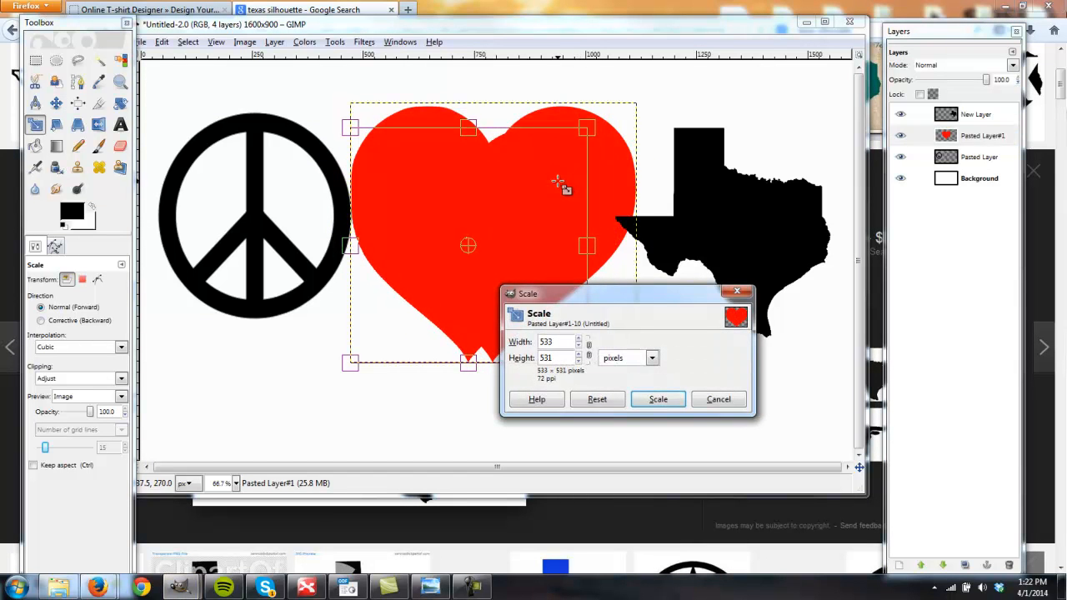
{"action": "left_click", "coordinate": [715, 406]}
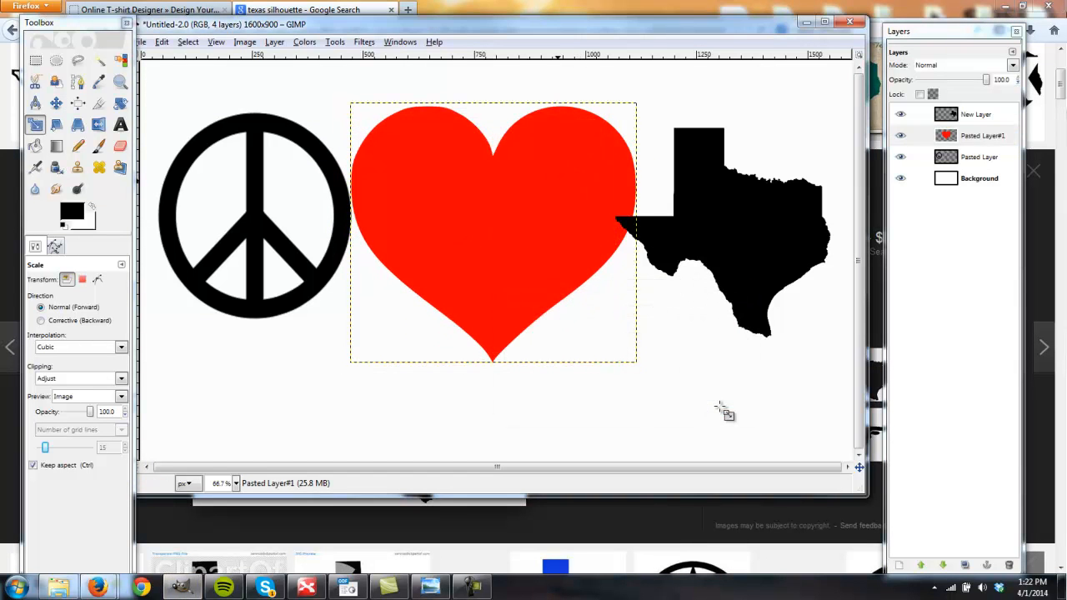
{"action": "left_click_drag", "start_coordinate": [593, 149], "coordinate": [560, 188]}
{"action": "left_click", "coordinate": [657, 399]}
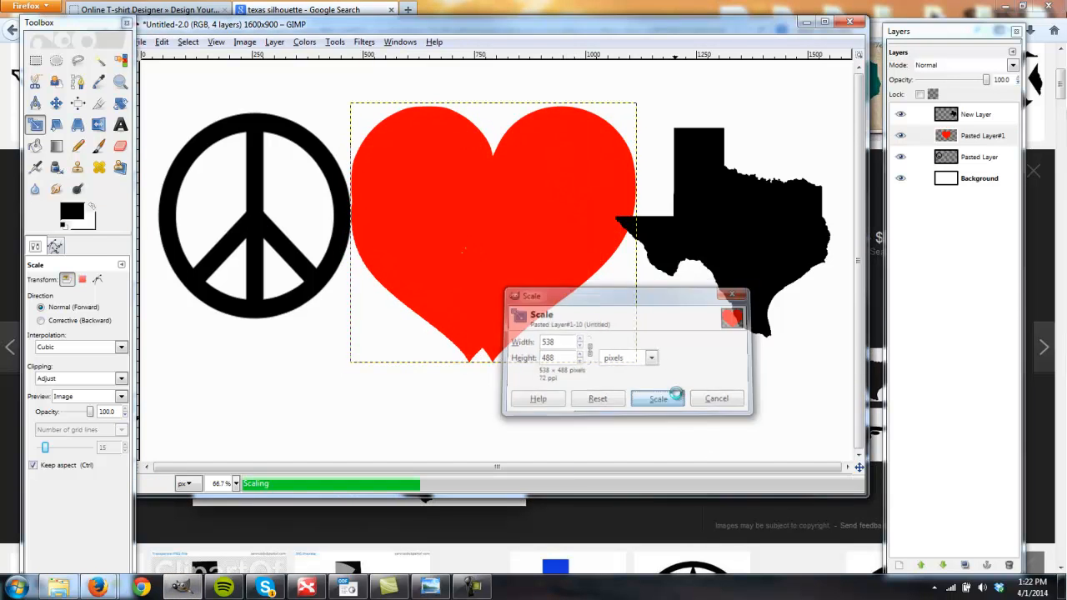
- Center the heart in the gap between the peace sign and Texas, and nudge the Texas shape slightly down
{"action": "key", "text": "m"}
{"action": "left_click_drag", "start_coordinate": [490, 282], "coordinate": [507, 252]}
{"action": "left_click_drag", "start_coordinate": [736, 246], "coordinate": [736, 250]}
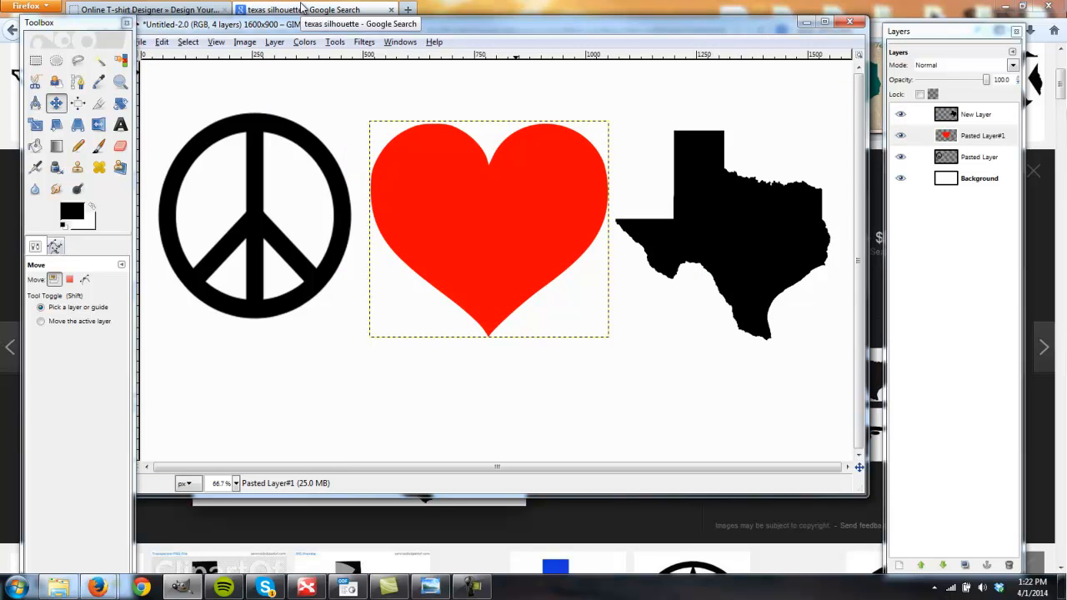
- Switch to Firefox and search Google Images for "texas longhorns"
{"action": "left_click", "coordinate": [383, 7]}
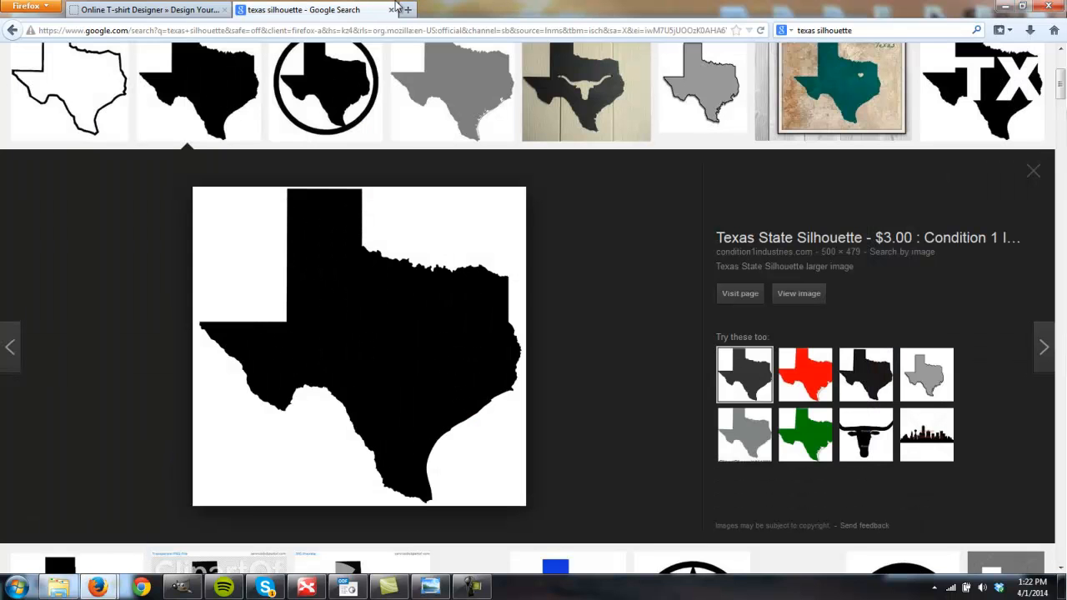
{"action": "left_click", "coordinate": [862, 30]}
{"action": "type", "text": "lo"}
{"action": "key", "text": "BackSpace"}
{"action": "key", "text": "BackSpace"}
{"action": "type", "text": "te"}
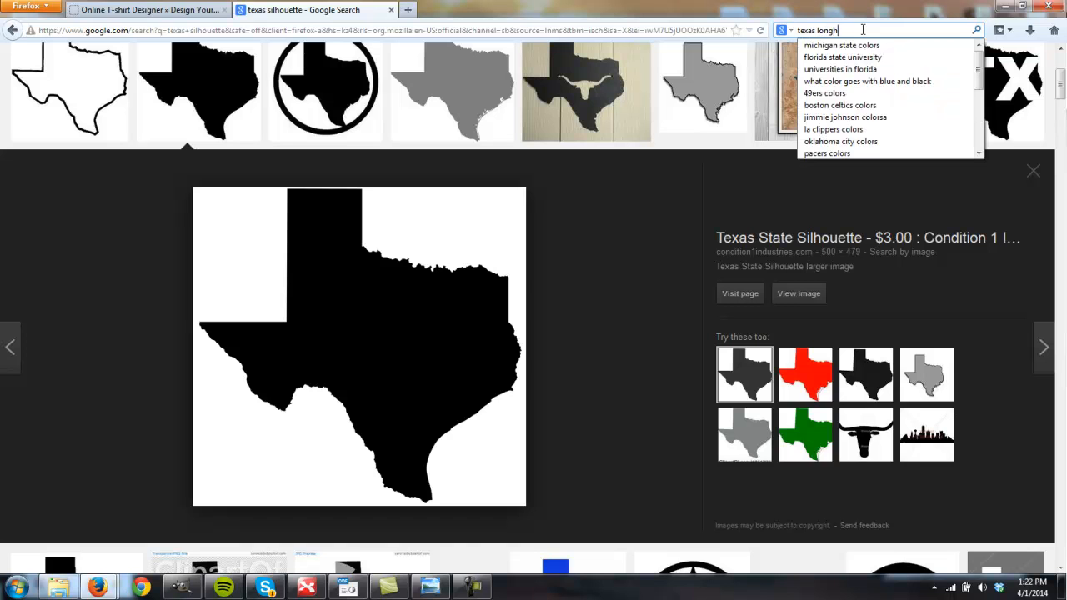
{"action": "key", "text": "Return"}
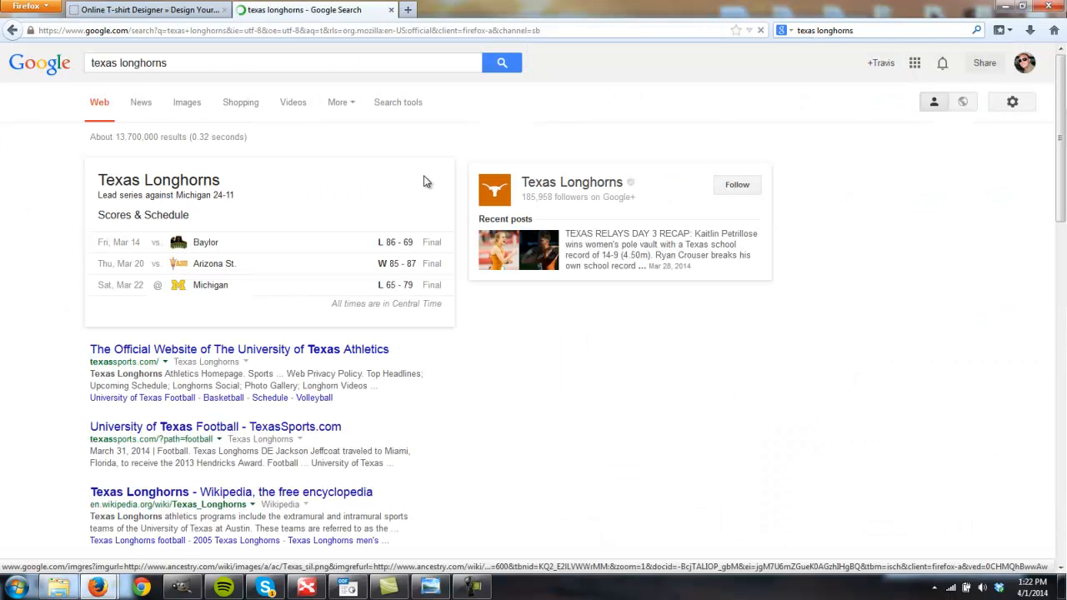
{"action": "left_click", "coordinate": [178, 106]}
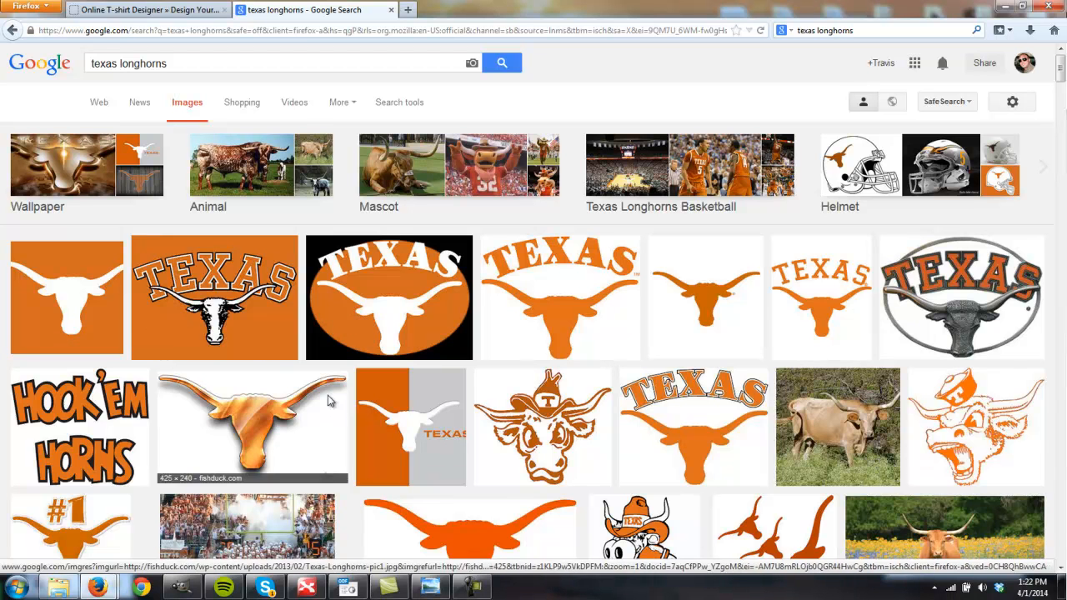
- Copy the image of the white longhorn head on orange and paste it into the GIMP design as a new layer
{"action": "left_click", "coordinate": [70, 310]}
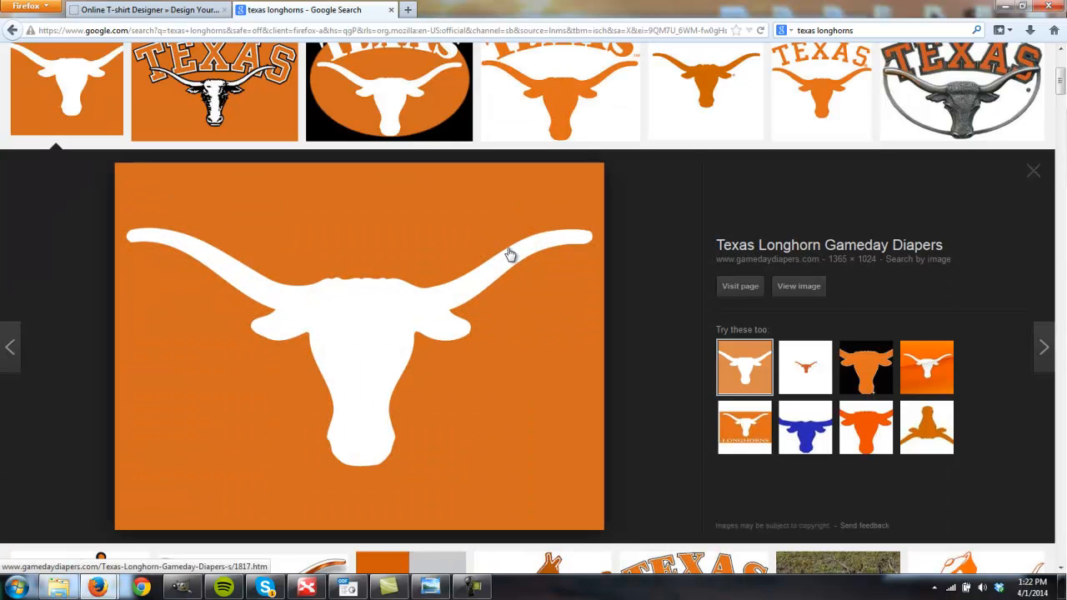
{"action": "right_click", "coordinate": [360, 332]}
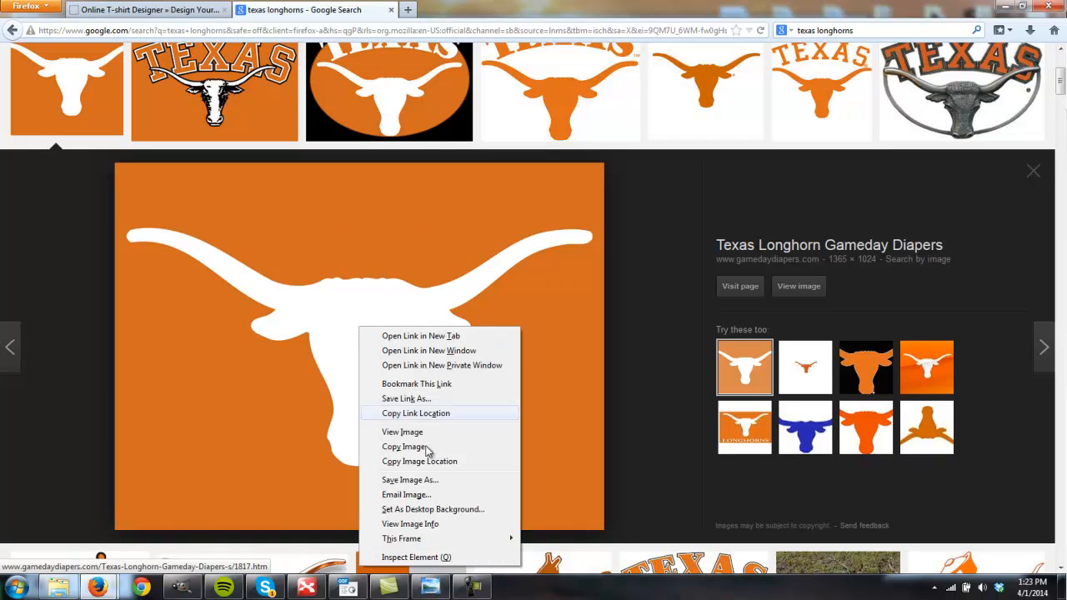
{"action": "left_click", "coordinate": [419, 445]}
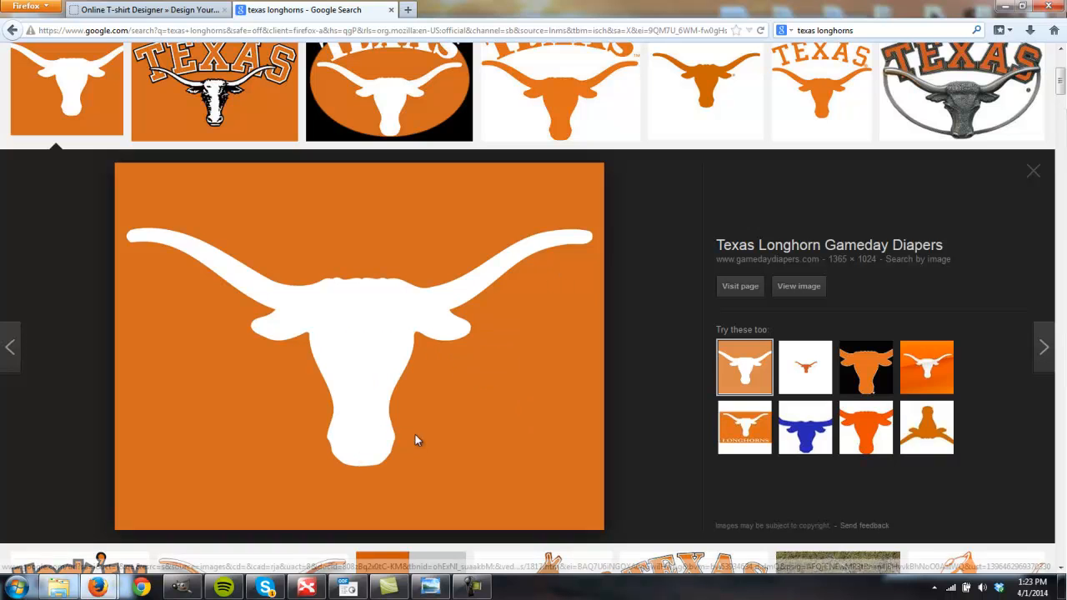
{"action": "left_click", "coordinate": [183, 587]}
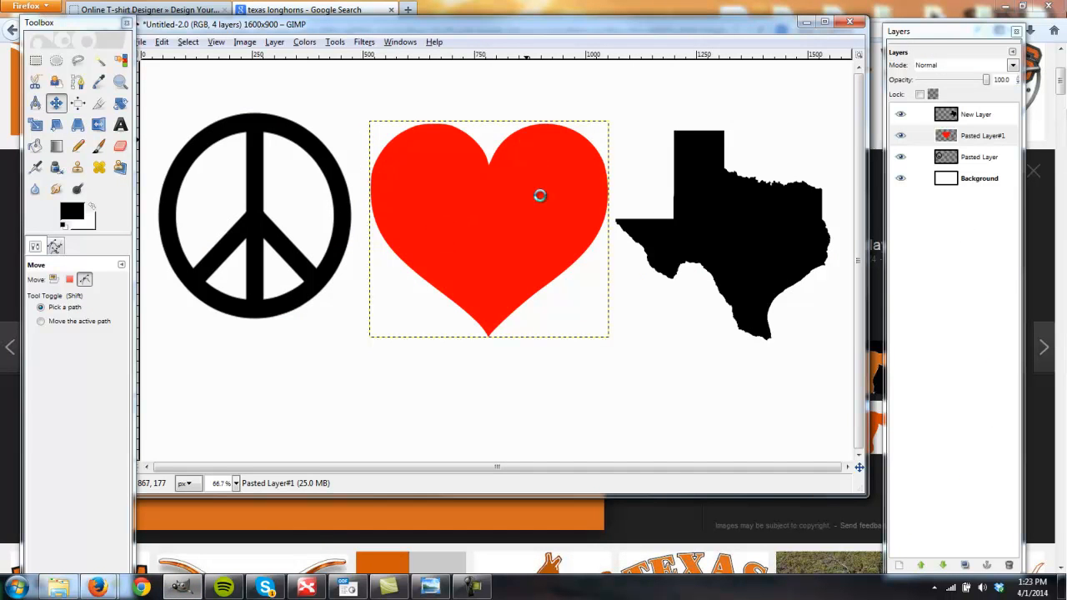
{"action": "key", "text": "ctrl+v"}
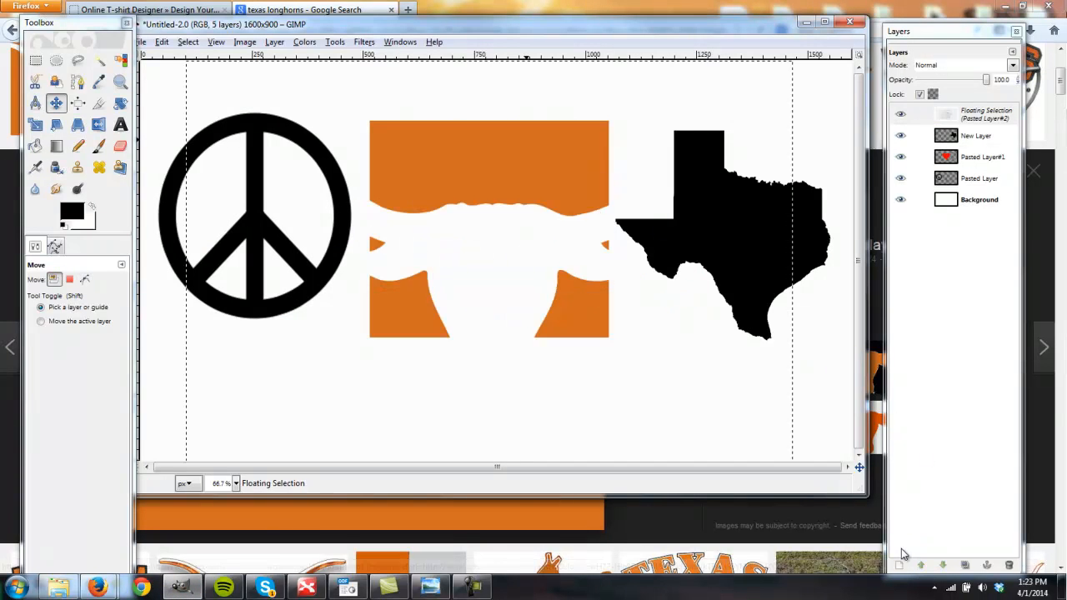
{"action": "left_click", "coordinate": [904, 565]}
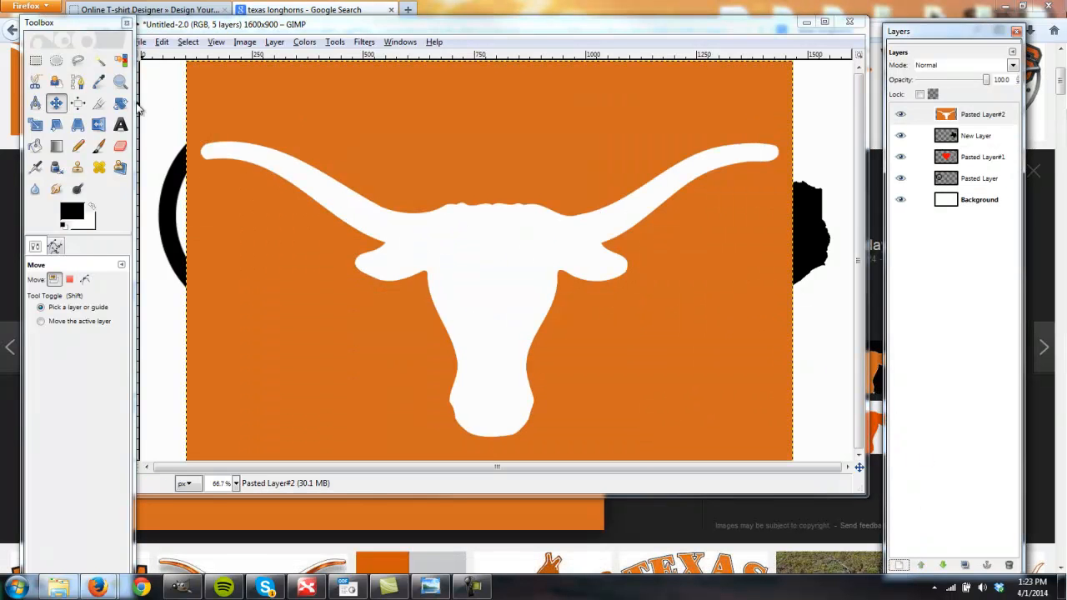
- Select the orange background of the pasted longhorn layer by color and cut it away
{"action": "left_click", "coordinate": [121, 61]}
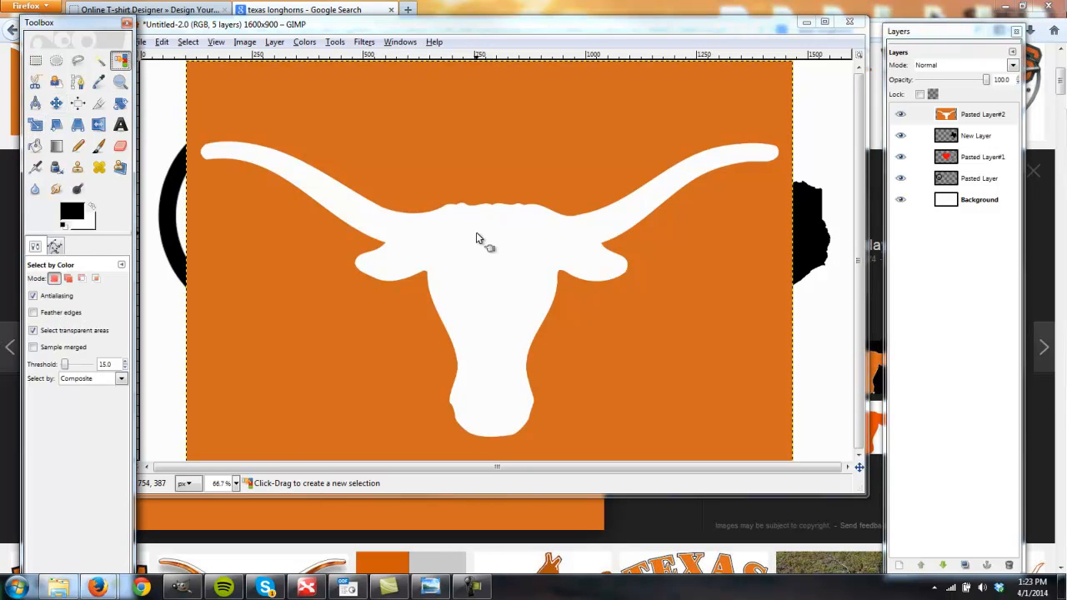
{"action": "left_click", "coordinate": [491, 191]}
{"action": "key", "text": "ctrl+i"}
{"action": "key", "text": "ctrl+x"}
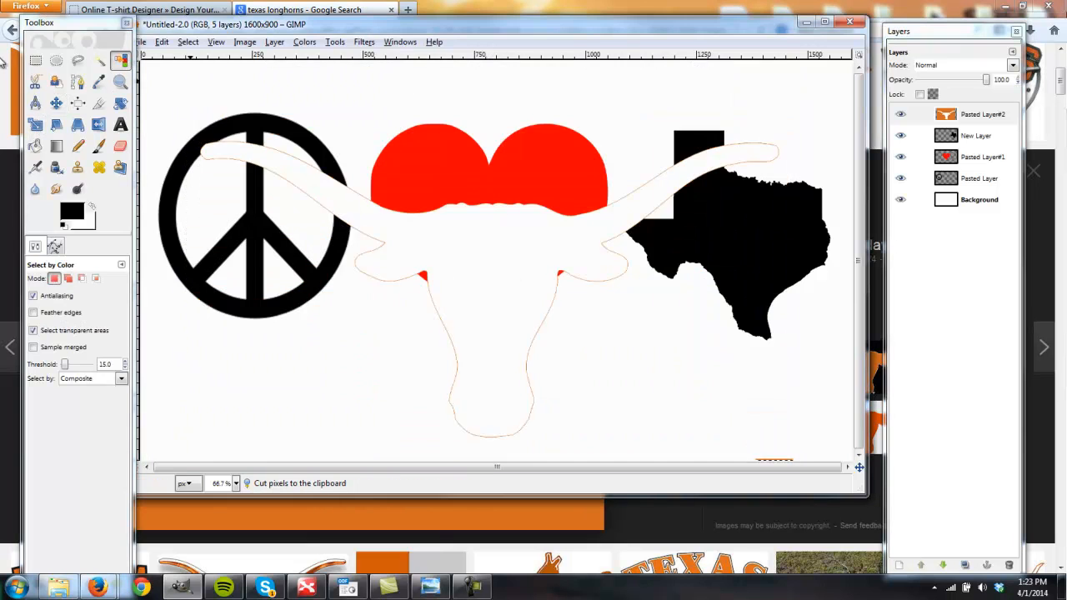
- Clear the current selection and select the longhorn's shape using Alpha to Selection on its pasted layer
{"action": "left_click", "coordinate": [35, 61]}
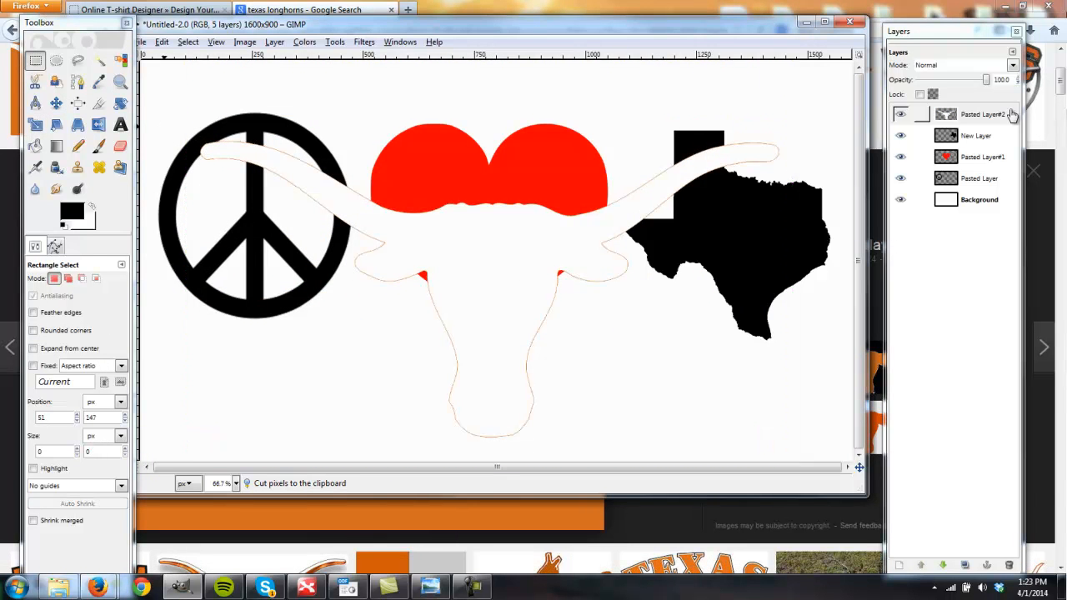
{"action": "left_click", "coordinate": [677, 122]}
{"action": "right_click", "coordinate": [972, 115]}
{"action": "left_click", "coordinate": [877, 426]}
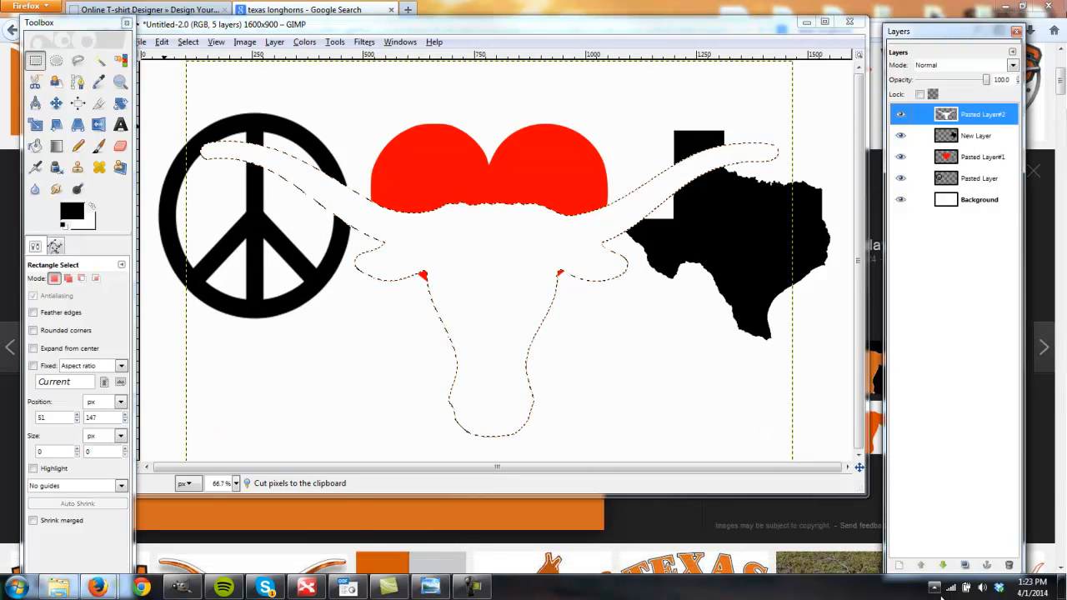
- Create a new 1600 × 900 transparent layer and bucket-fill the longhorn selection on it with black
{"action": "left_click", "coordinate": [899, 566]}
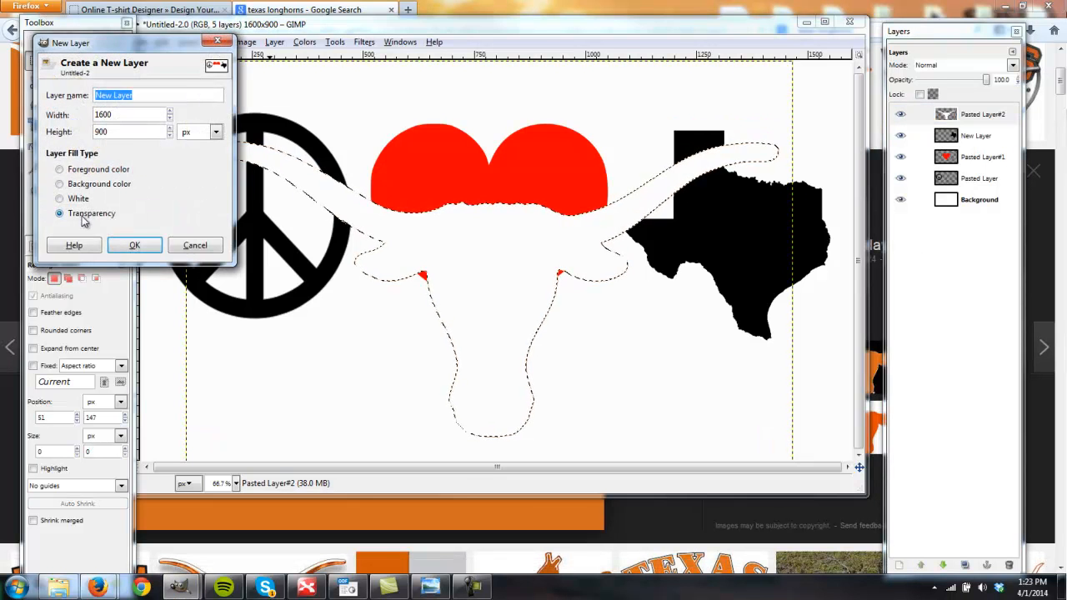
{"action": "left_click", "coordinate": [134, 245]}
{"action": "left_click", "coordinate": [35, 146]}
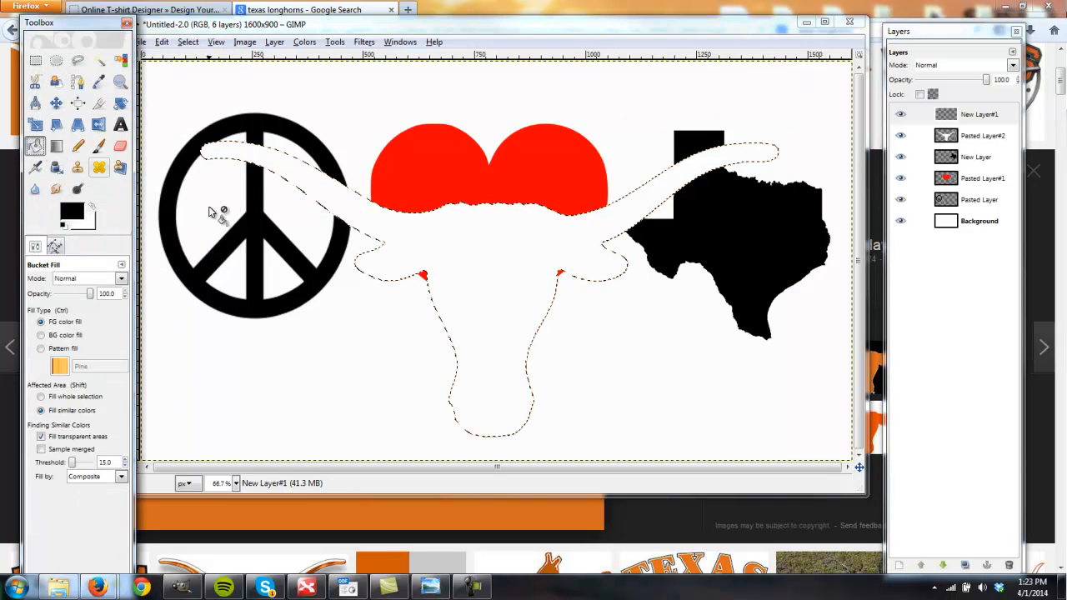
{"action": "left_click", "coordinate": [655, 178]}
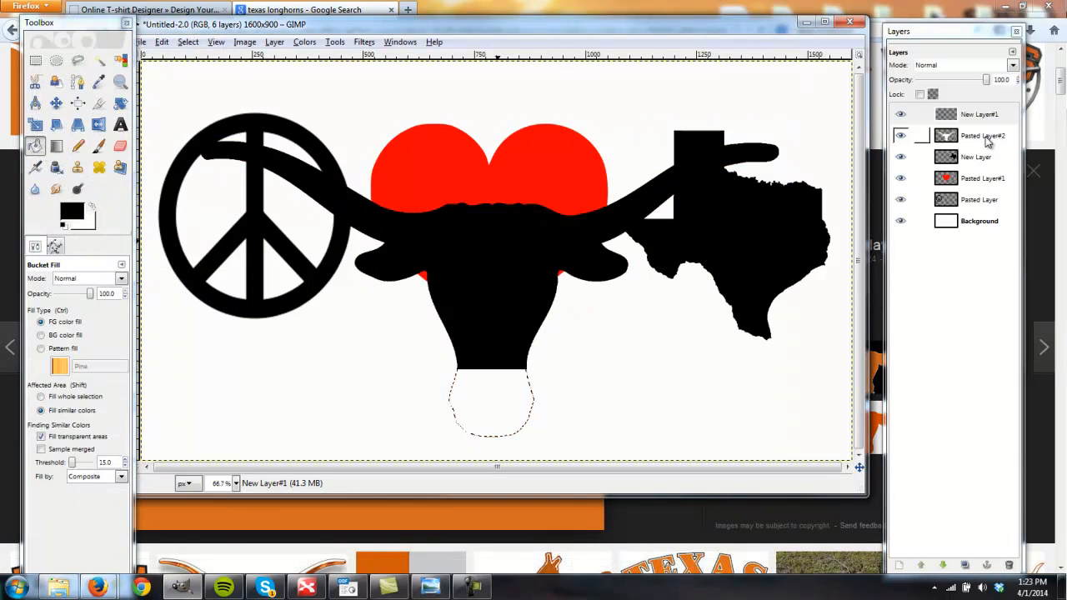
- Delete the original pasted longhorn layer and clear the longhorn selection with the Rectangle Select tool
{"action": "left_click", "coordinate": [988, 138]}
{"action": "left_click", "coordinate": [1008, 566]}
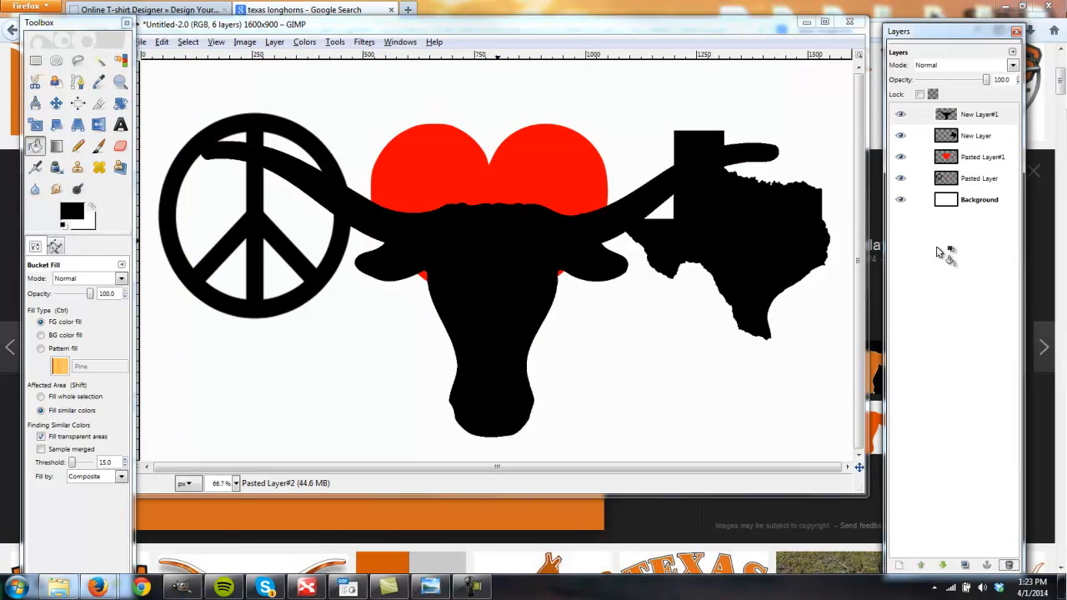
{"action": "left_click", "coordinate": [36, 60]}
{"action": "left_click", "coordinate": [372, 111]}
- Copy the orange longhorn image from Firefox again and paste it into the GIMP design as a new layer
{"action": "left_click", "coordinate": [350, 9]}
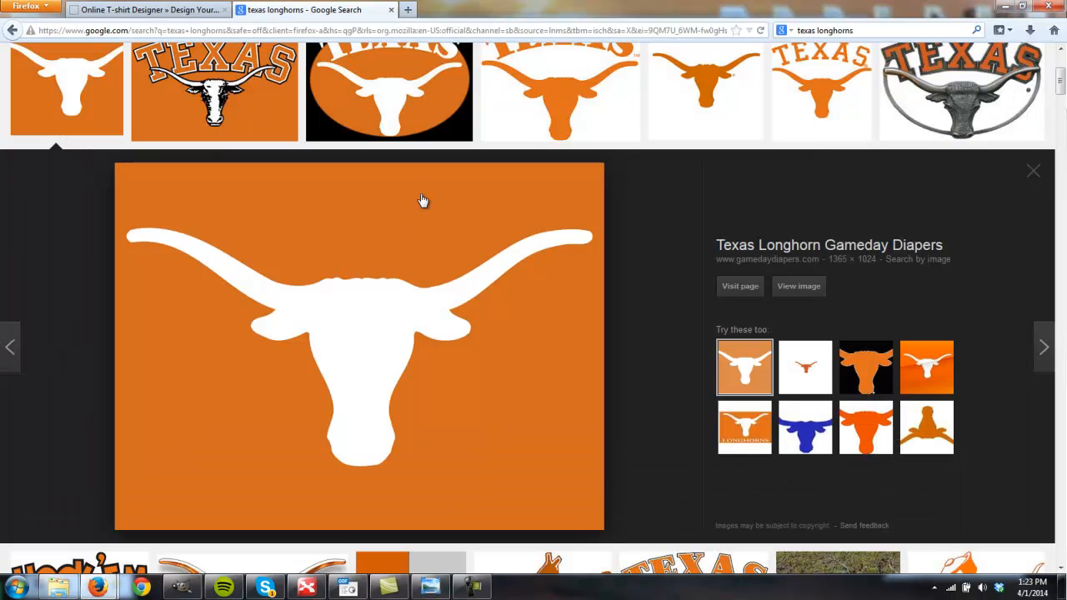
{"action": "right_click", "coordinate": [326, 234]}
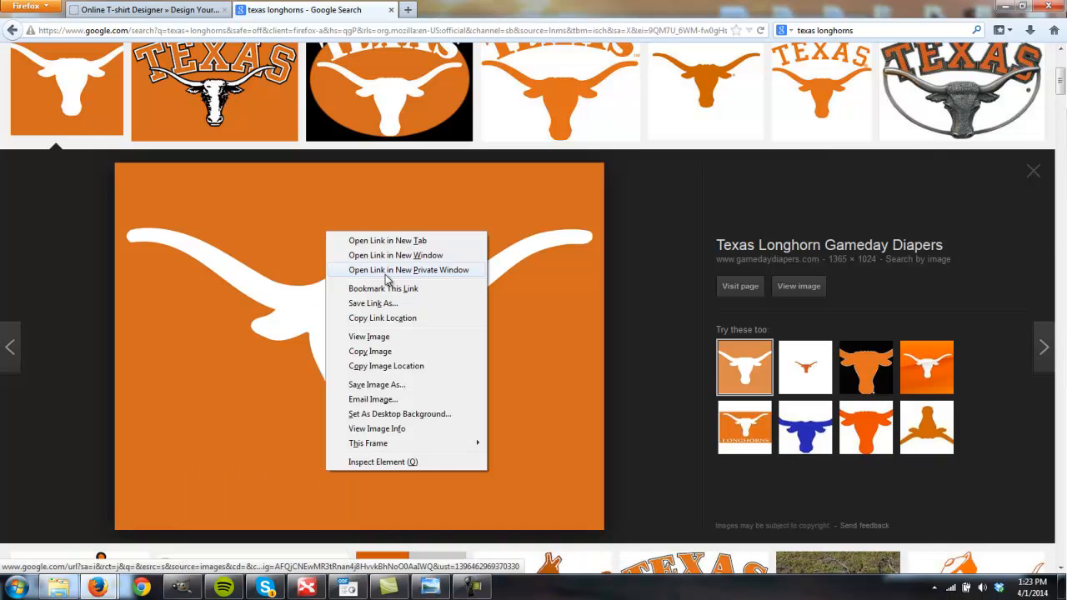
{"action": "left_click", "coordinate": [369, 351]}
{"action": "left_click", "coordinate": [182, 587]}
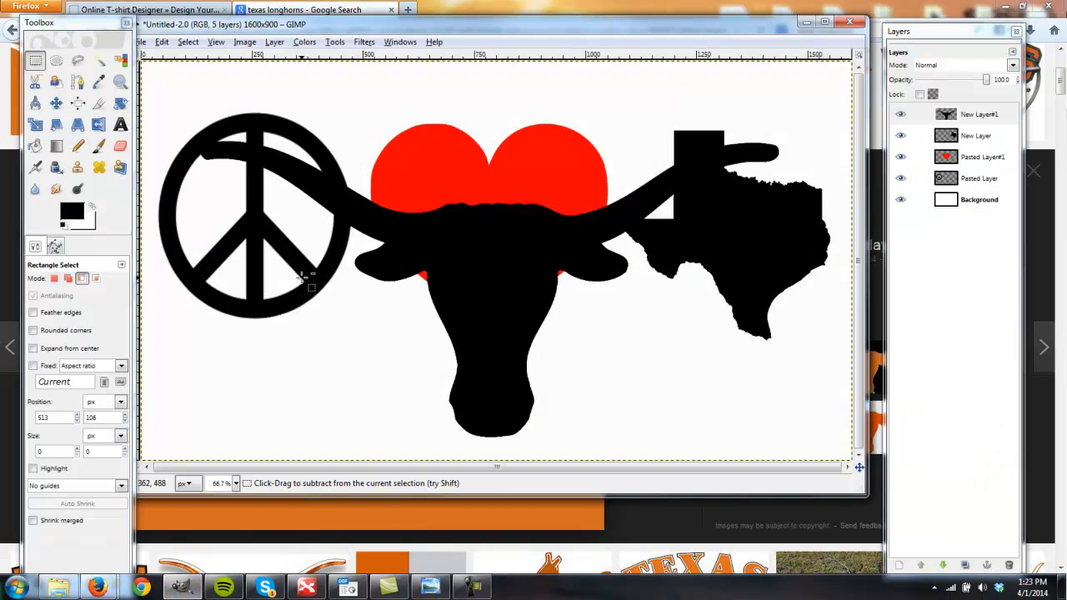
{"action": "key", "text": "ctrl+v"}
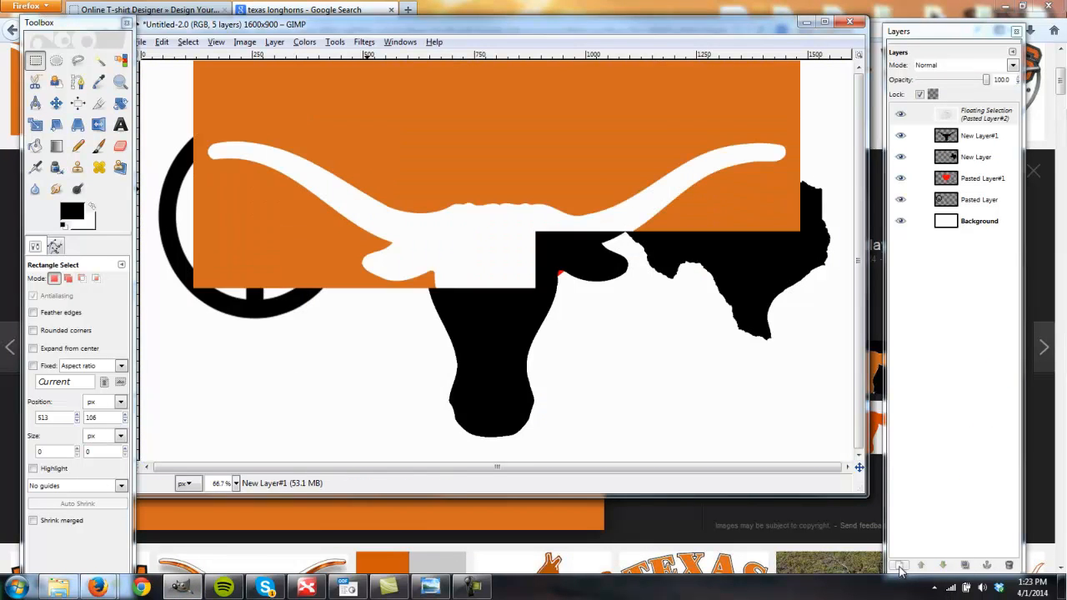
- Sample the longhorn image's orange as the foreground color, and delete that pasted layer
{"action": "left_click", "coordinate": [96, 84]}
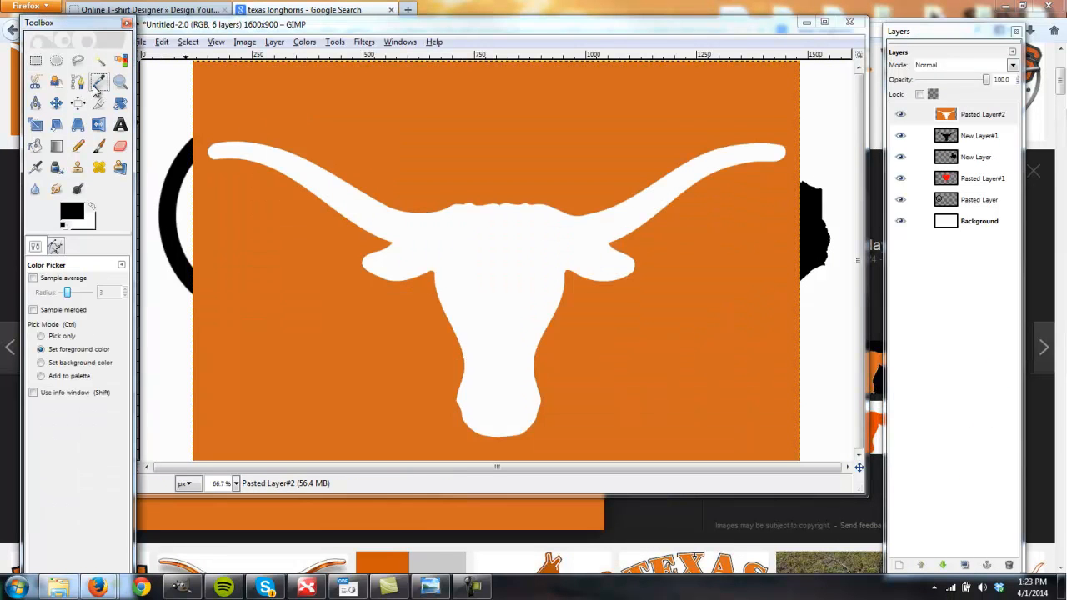
{"action": "left_click", "coordinate": [349, 102]}
{"action": "left_click", "coordinate": [986, 116]}
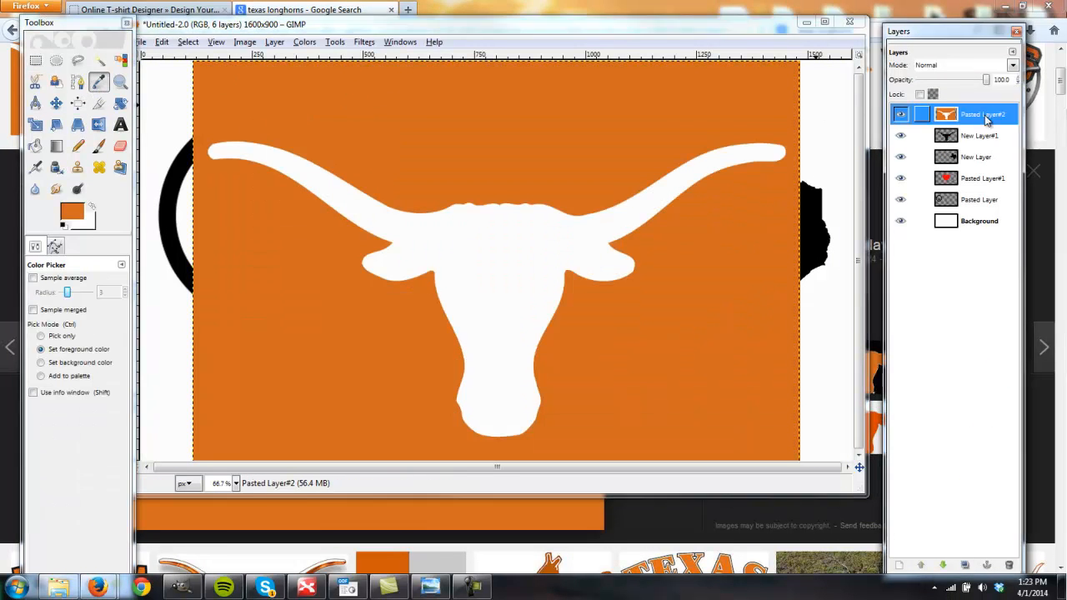
{"action": "left_click", "coordinate": [1007, 564]}
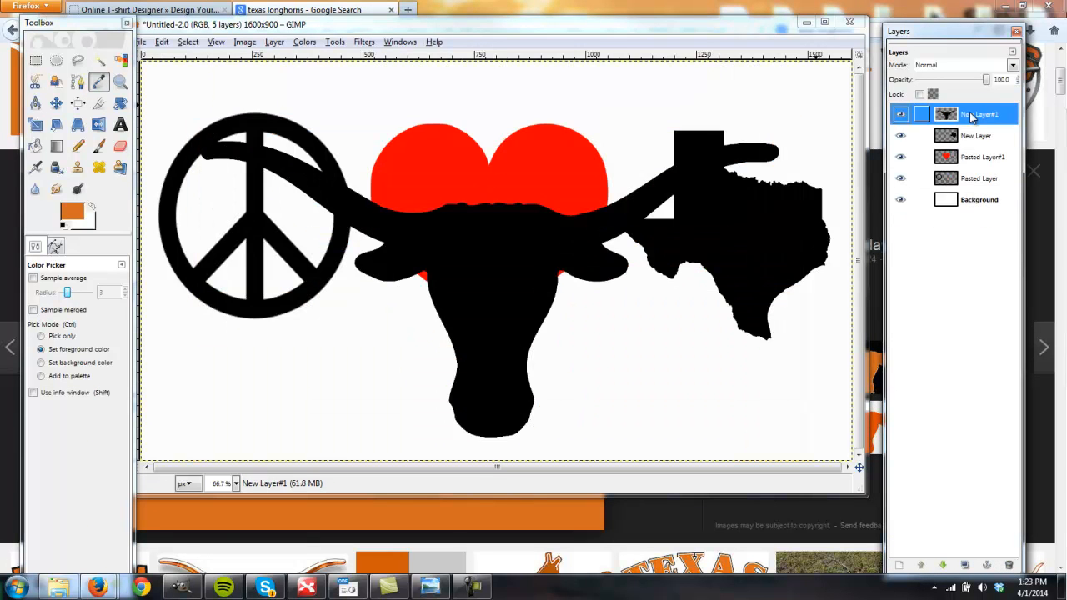
- Select the Texas shape with Alpha to Selection on its layer and bucket-fill it with the sampled orange
{"action": "right_click", "coordinate": [970, 138]}
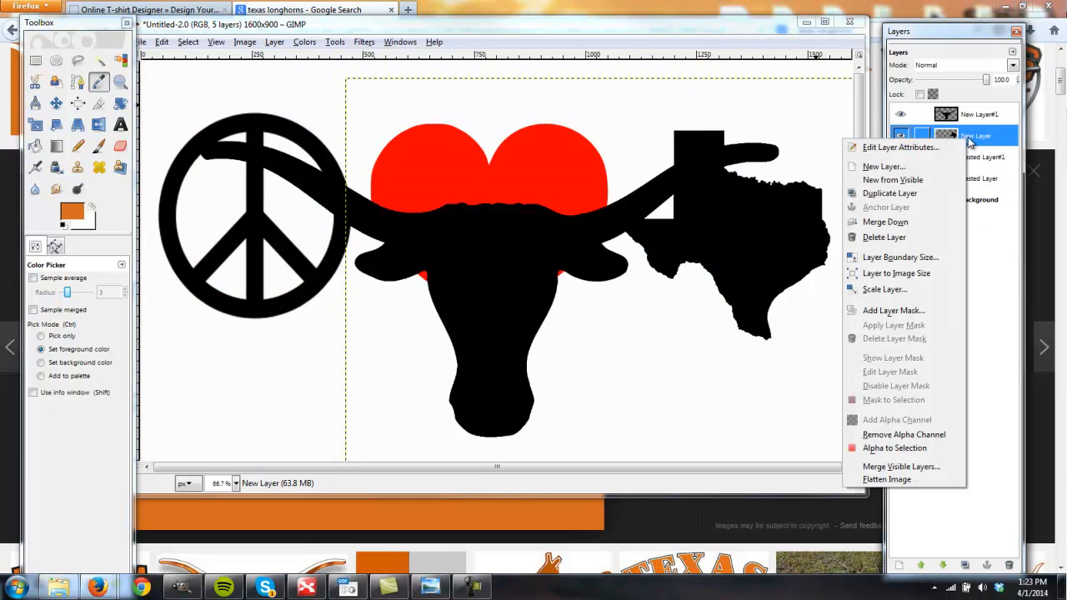
{"action": "left_click", "coordinate": [898, 448]}
{"action": "left_click", "coordinate": [35, 145]}
{"action": "left_click", "coordinate": [751, 213]}
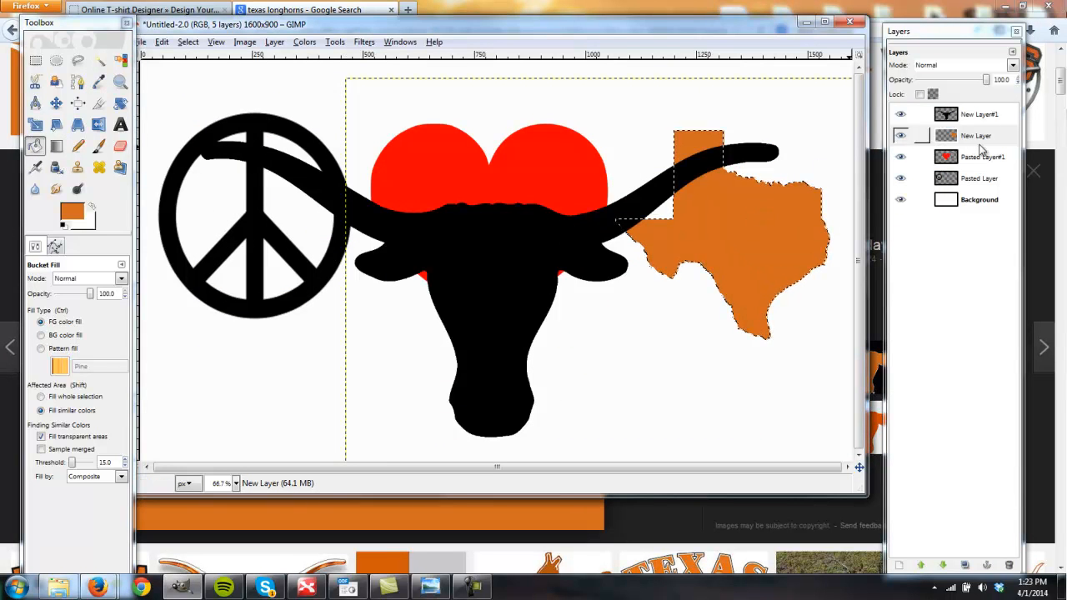
- Select the peace sign with Alpha to Selection, bucket-fill it with the same orange, and clear the selection
{"action": "left_click", "coordinate": [978, 185]}
{"action": "right_click", "coordinate": [978, 185]}
{"action": "left_click", "coordinate": [898, 493]}
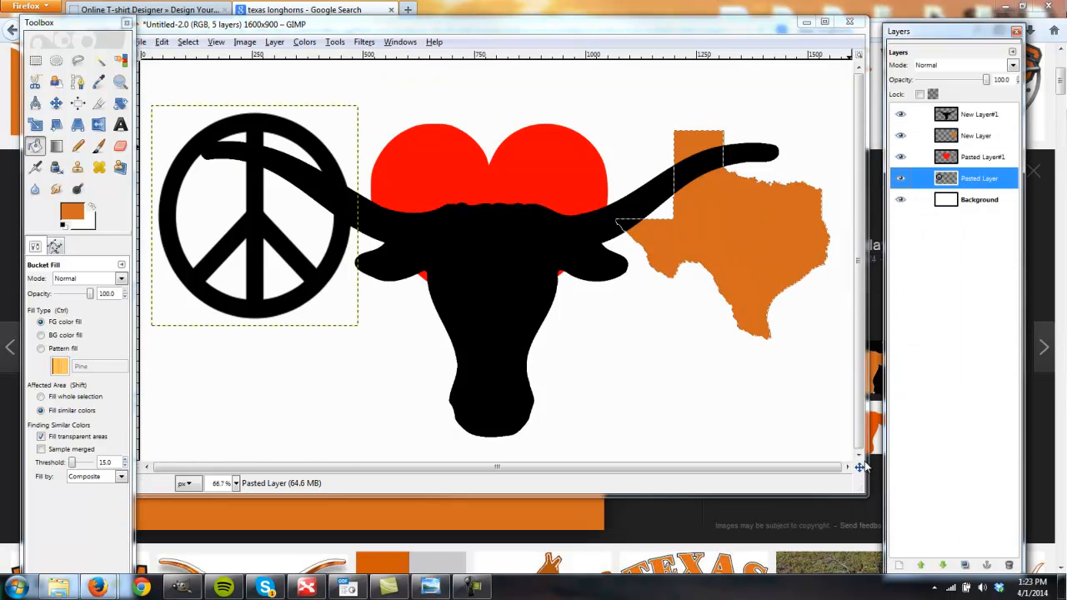
{"action": "left_click", "coordinate": [328, 170]}
{"action": "key", "text": "ctrl+shift+a"}
{"action": "key", "text": "r"}
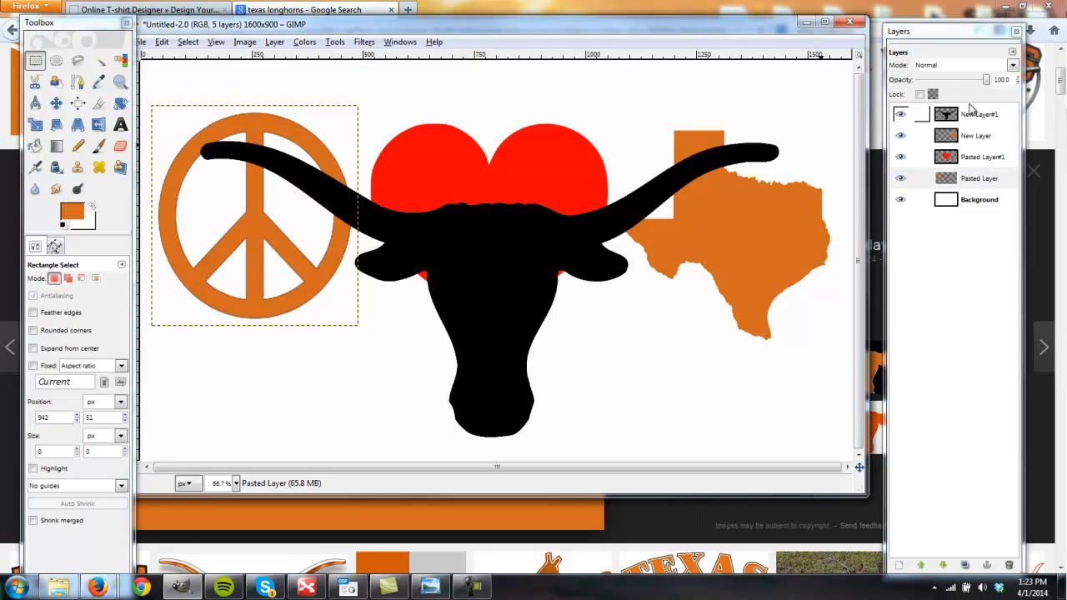
- Scale the black longhorn layer down to about 1061 × 597 pixels with its aspect ratio kept
{"action": "left_click", "coordinate": [971, 111]}
{"action": "key", "text": "shift+s"}
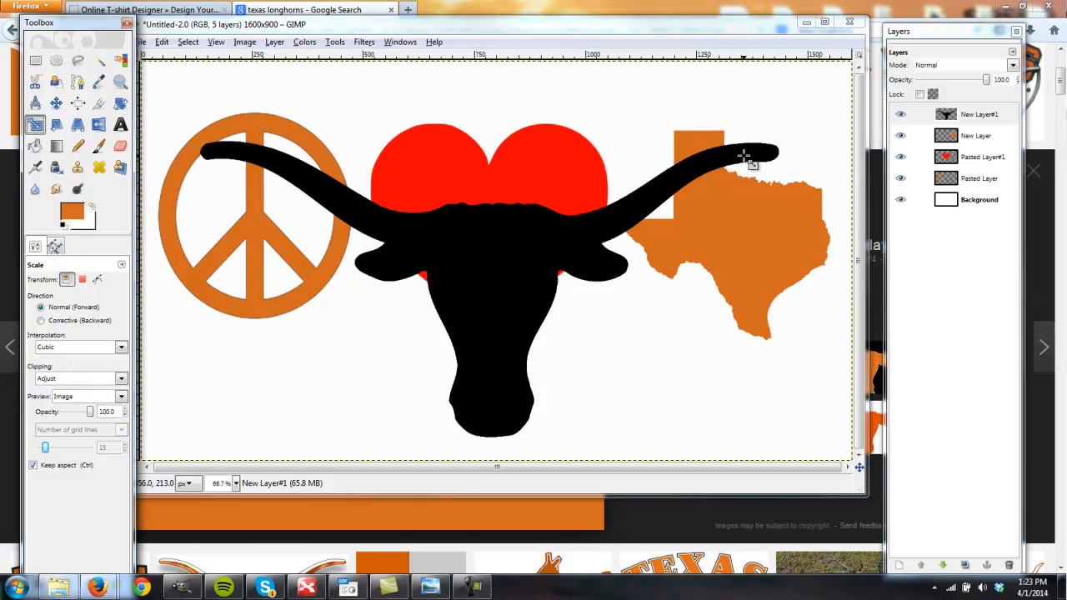
{"action": "left_click", "coordinate": [744, 155]}
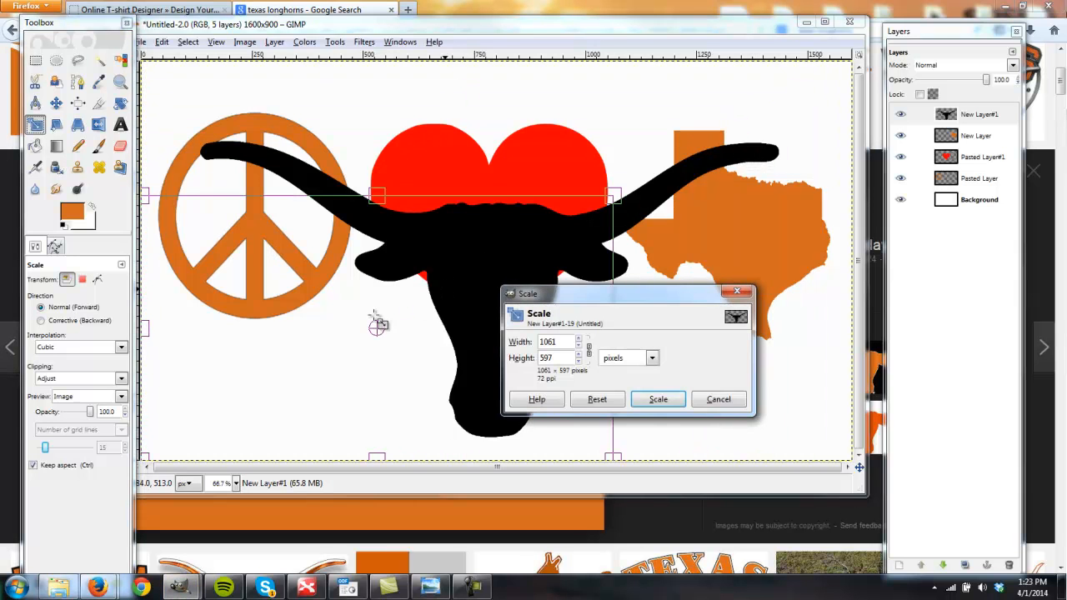